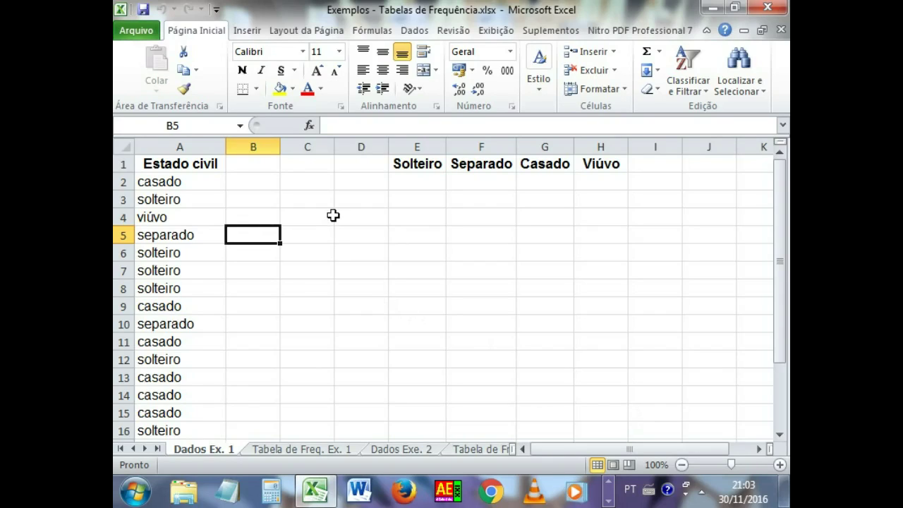
- Apply All Borders to the Estado civil list in A1:A21
mouse_move(158, 167)
left_mouse_down()
mouse_move(115, 494)
mouse_move(121, 420)
left_mouse_up()
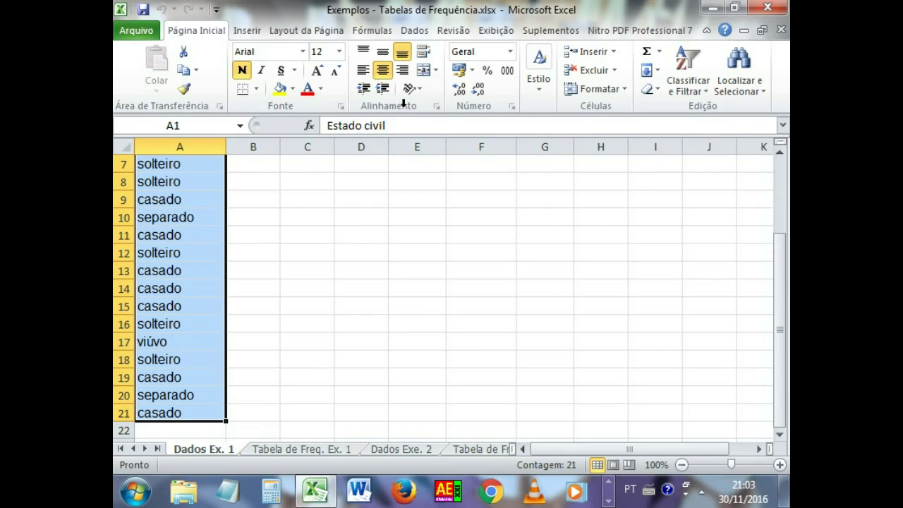
left_click(256, 88)
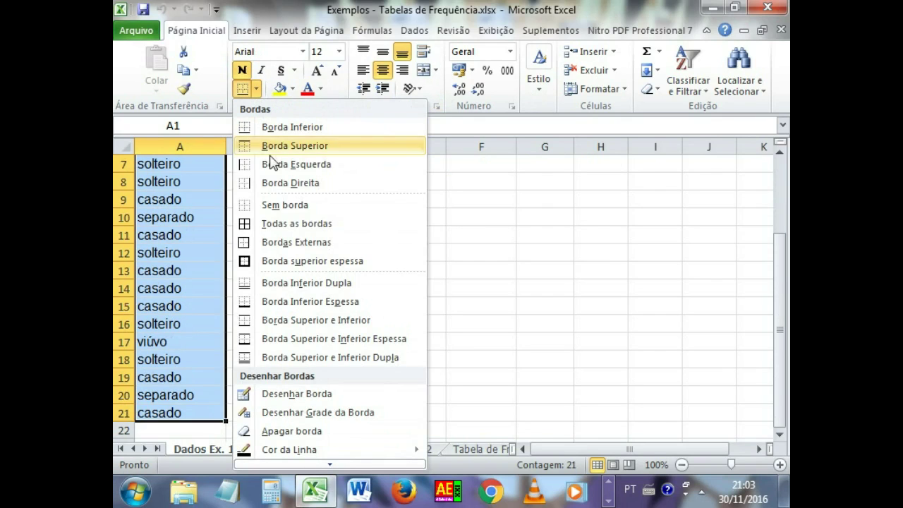
left_click(297, 224)
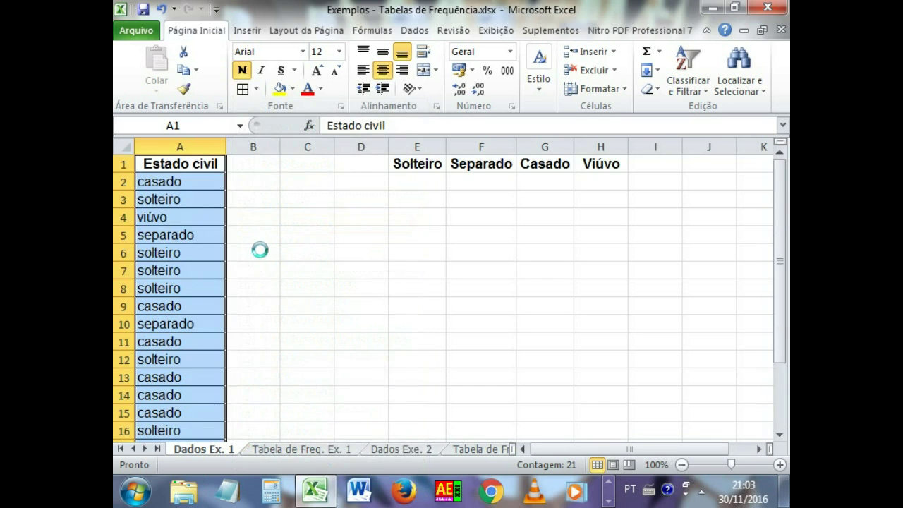
left_click(239, 175)
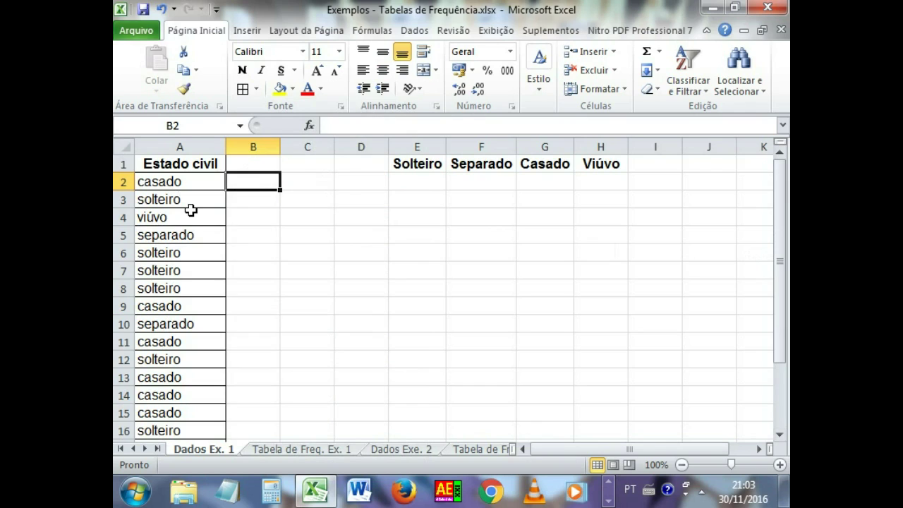
- Apply All Borders to the Solteiro–Viúvo header block E1:H2
left_click_drag(400, 177, 595, 176)
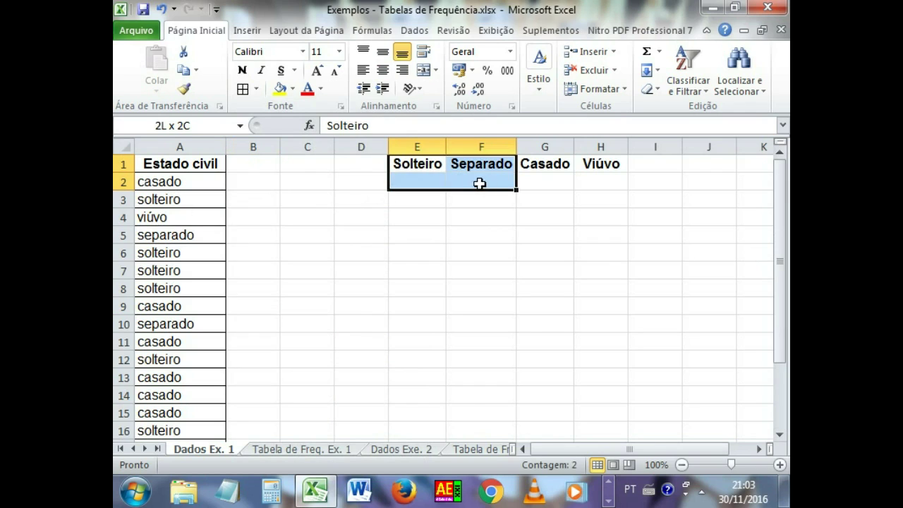
left_click(243, 89)
left_click(393, 291)
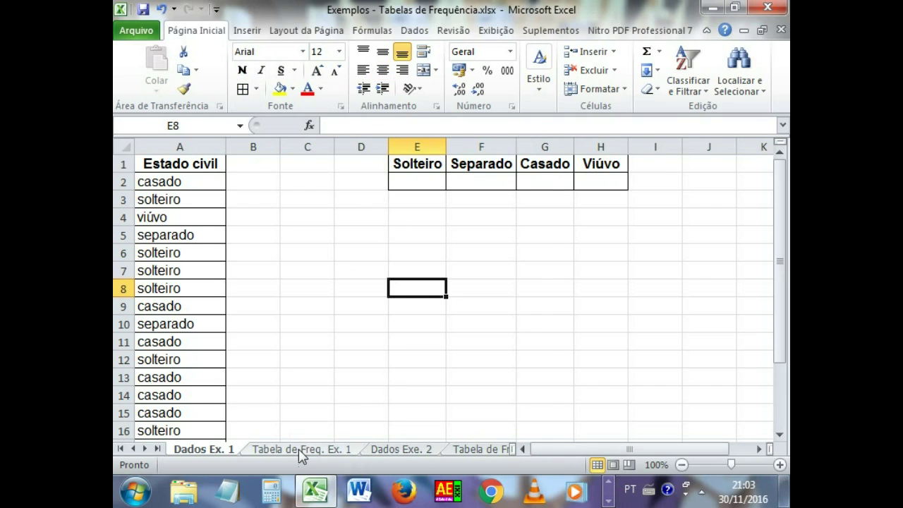
left_click(302, 452)
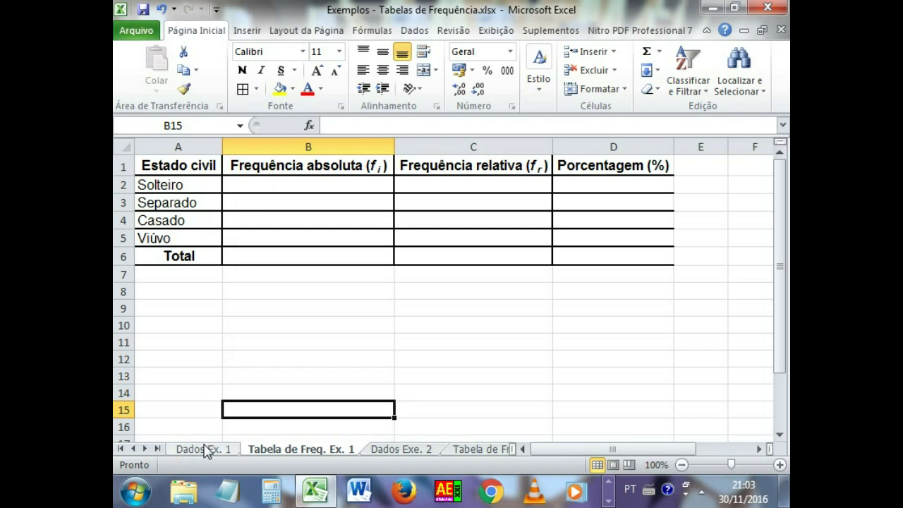
left_click(204, 450)
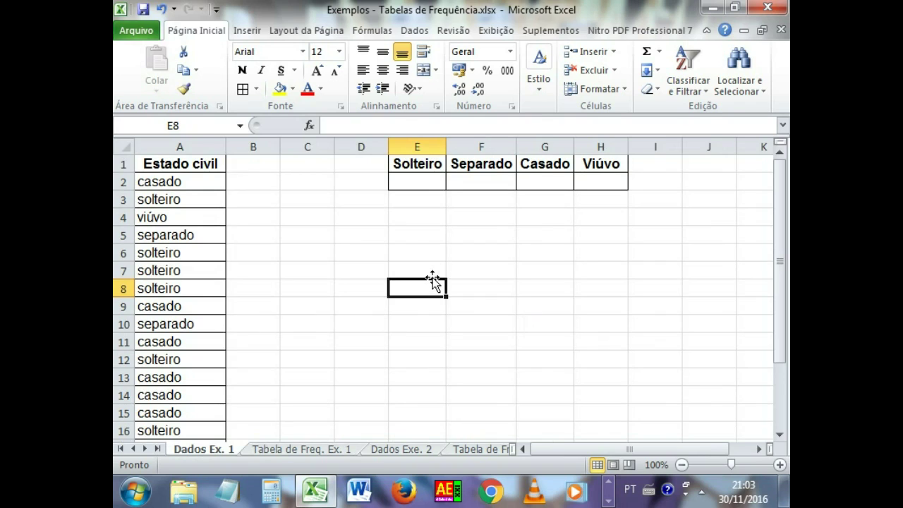
left_click(179, 167)
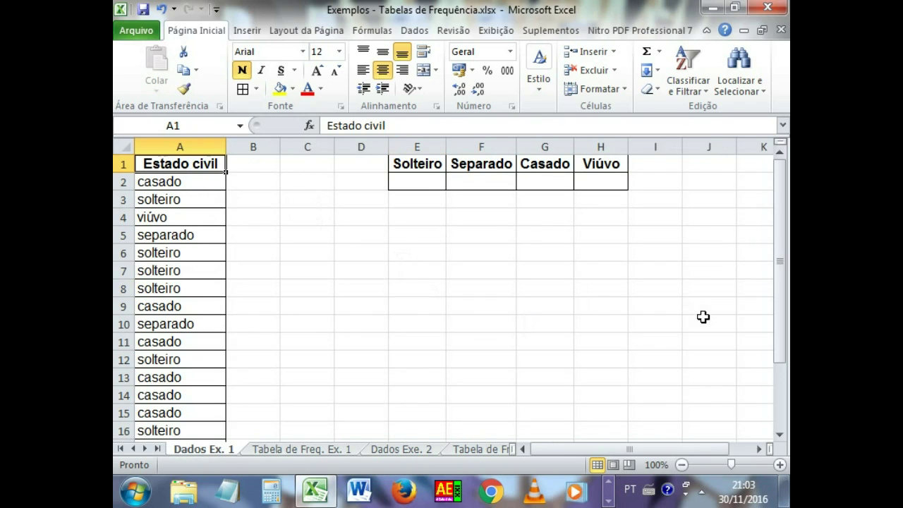
left_click(689, 86)
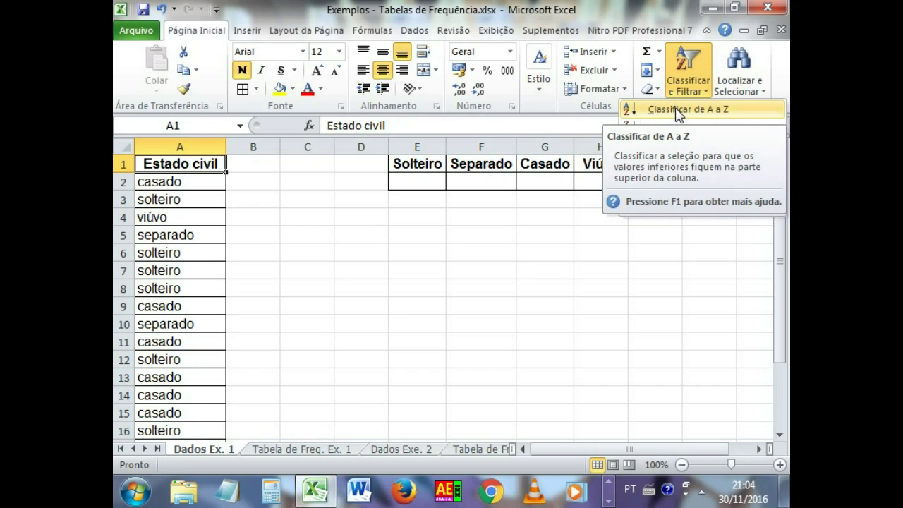
left_click(678, 115)
left_click_drag(183, 181, 186, 300)
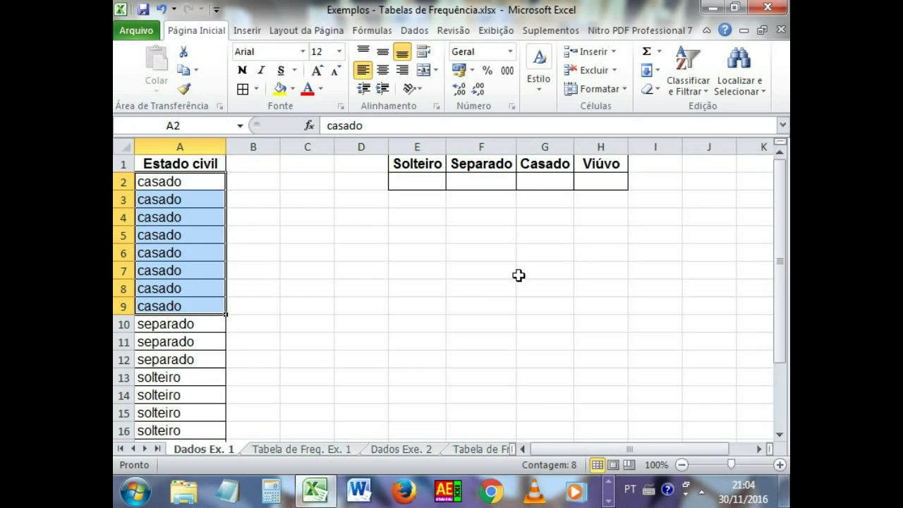
mouse_move(782, 292)
left_mouse_down()
mouse_move(786, 321)
mouse_move(783, 290)
left_mouse_up()
left_click(425, 182)
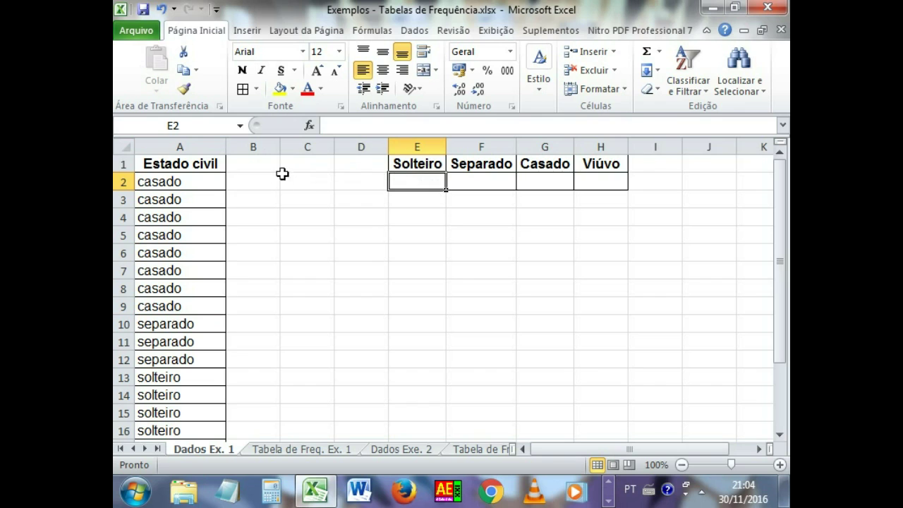
key("ctrl+z")
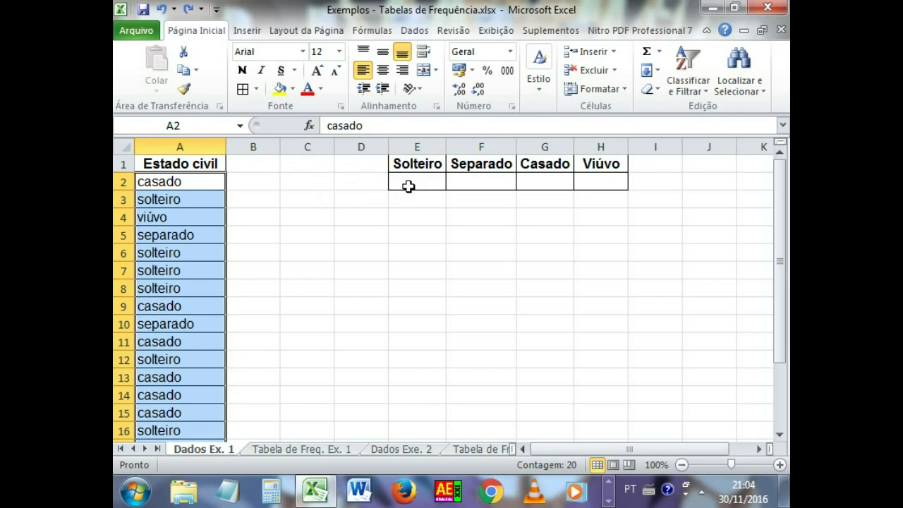
- Start a CONT.SE formula in E2 counting over the range A2:A21
left_click(408, 185)
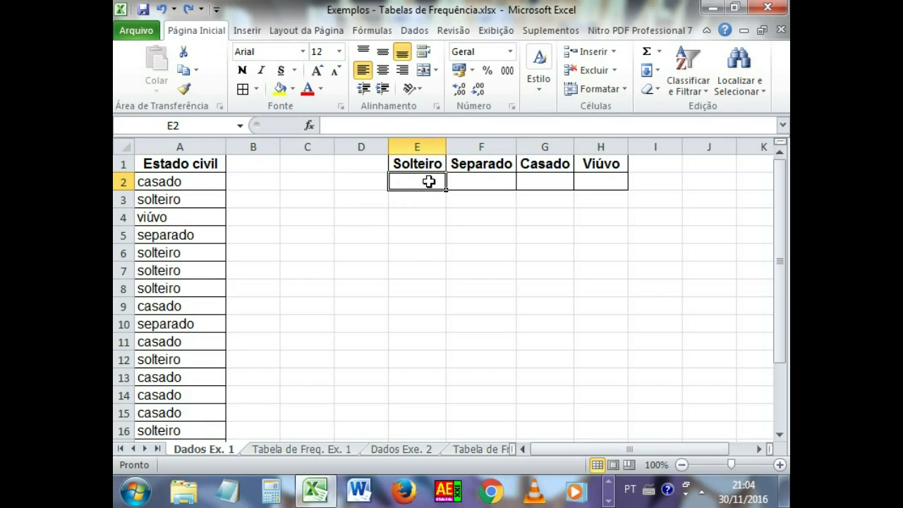
double_click(419, 182)
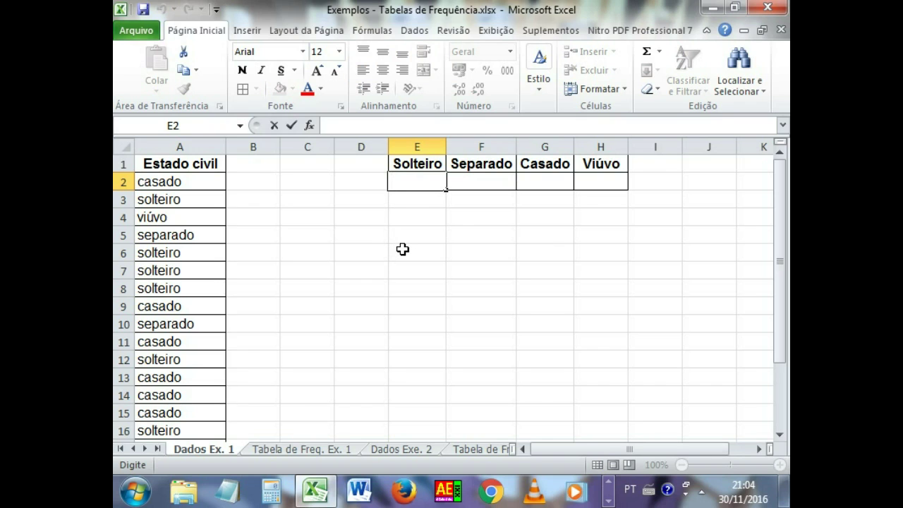
type("=")
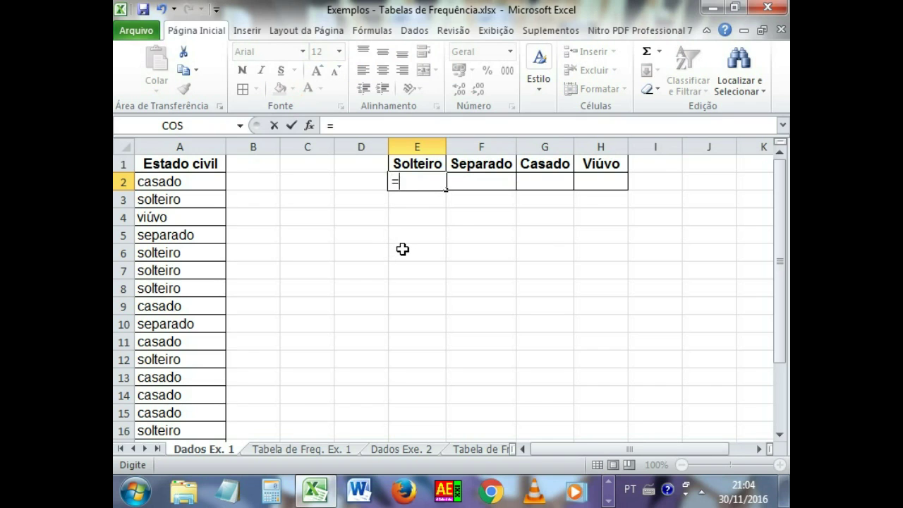
type("CO")
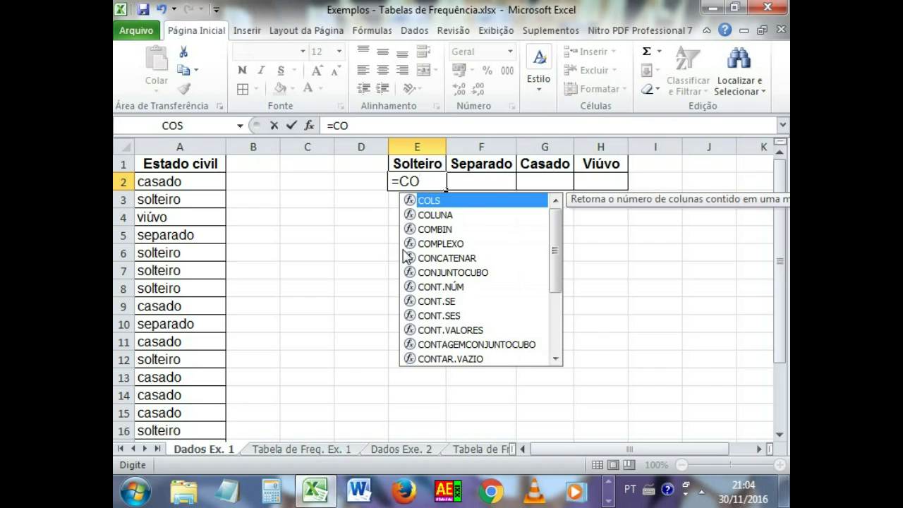
type("N")
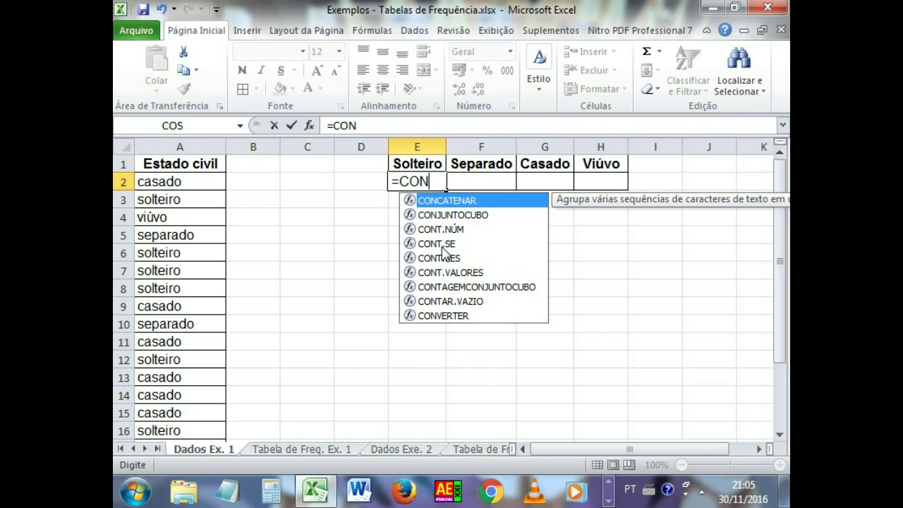
double_click(443, 245)
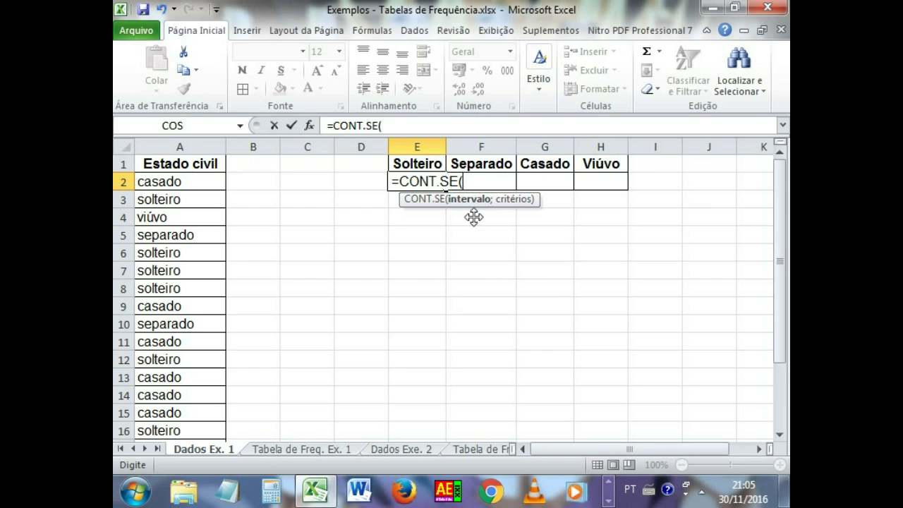
mouse_move(178, 181)
left_mouse_down()
mouse_move(167, 466)
mouse_move(170, 416)
left_mouse_up()
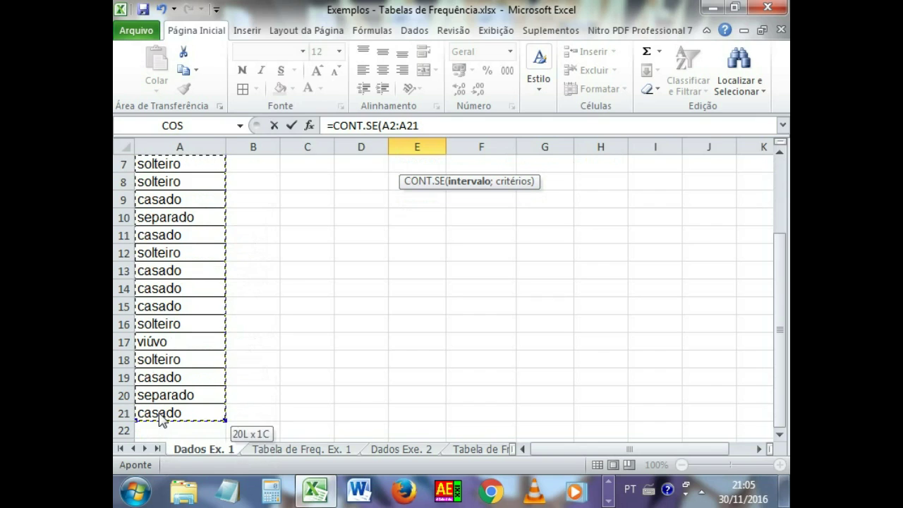
left_click_drag(782, 296, 780, 212)
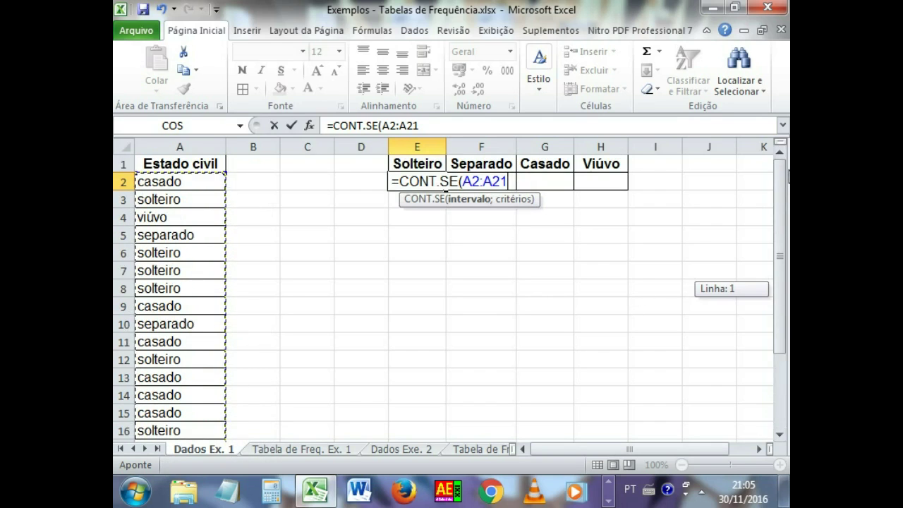
- Add the criterion "solteiro" so E2 returns 7, and dismiss the CCleaner alert
type(";")
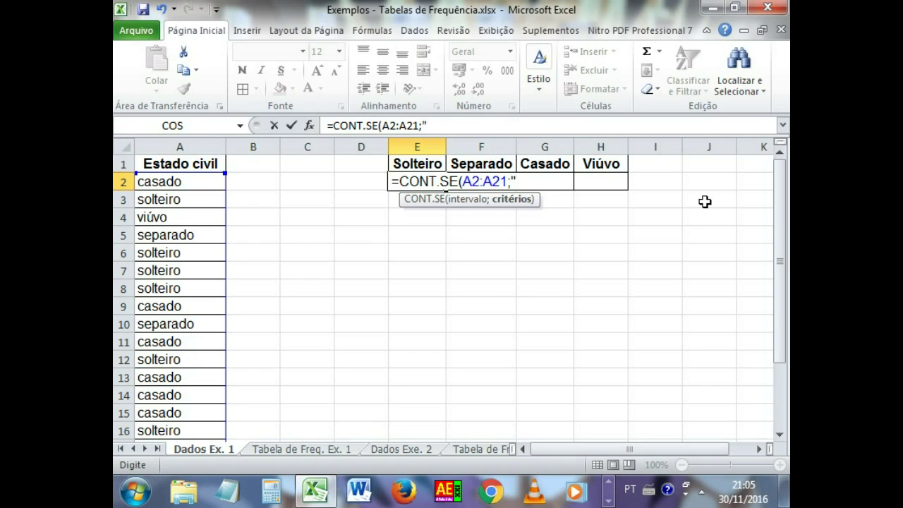
type("SOLTE")
key("BackSpace")
key("BackSpace")
key("BackSpace")
key("BackSpace")
key("BackSpace")
type("sO")
key("BackSpace")
key("BackSpace")
key("BackSpace")
type("solteiro")
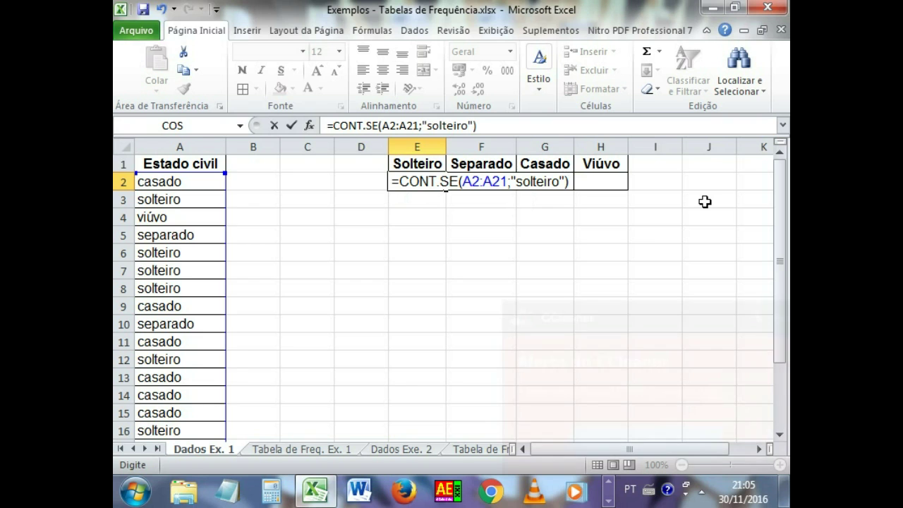
key("Return")
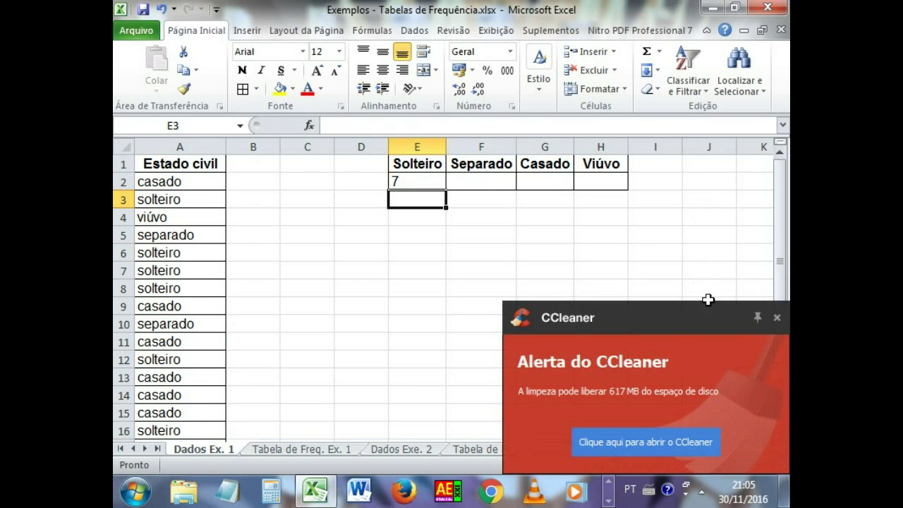
left_click(777, 317)
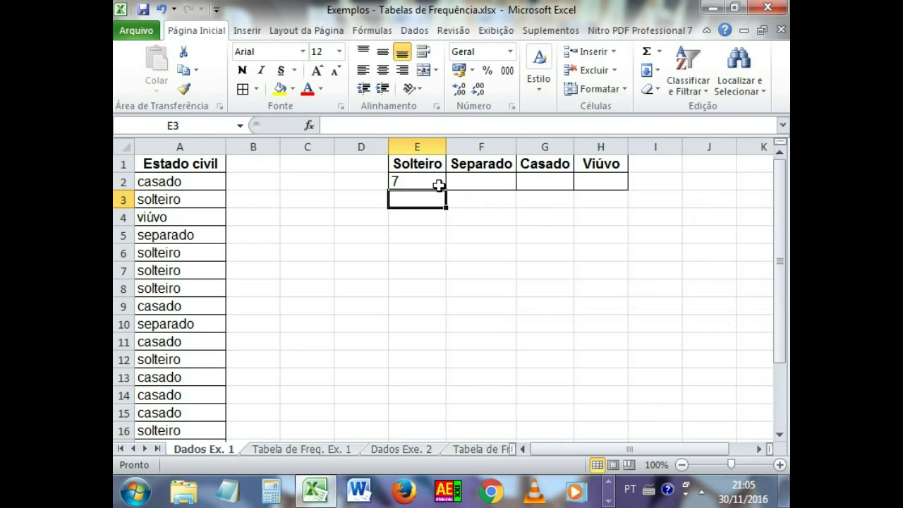
- Center E2:H2, then enter =CONT.SE($A$2:$A$21;"separado") in F2, returning 3
left_click_drag(438, 182, 577, 179)
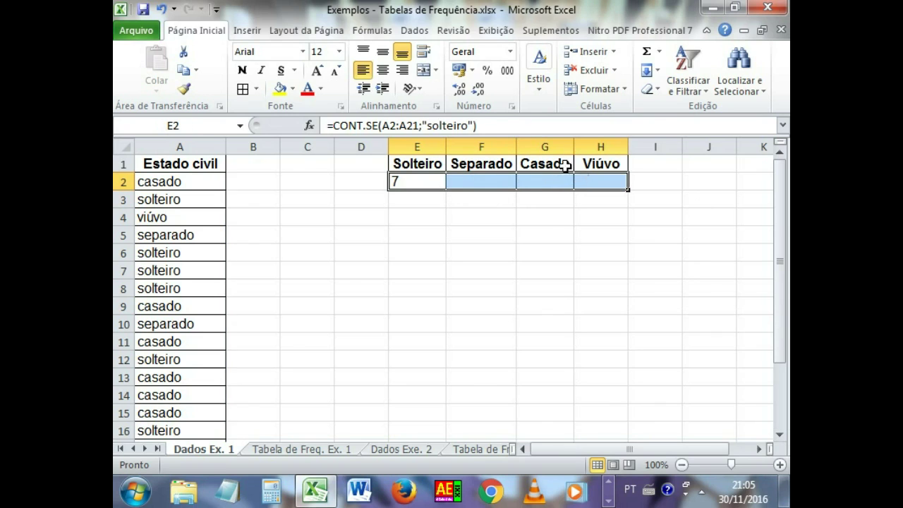
left_click(382, 70)
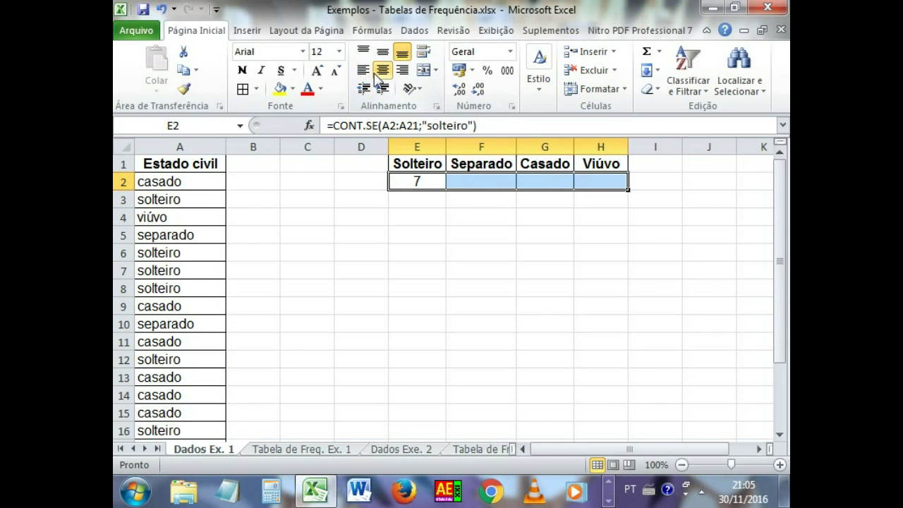
left_click(478, 183)
type("=")
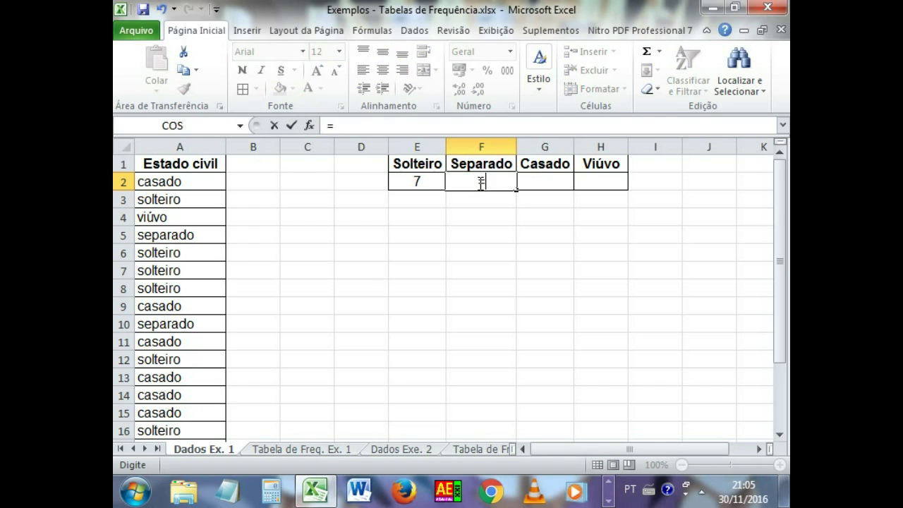
type("cont")
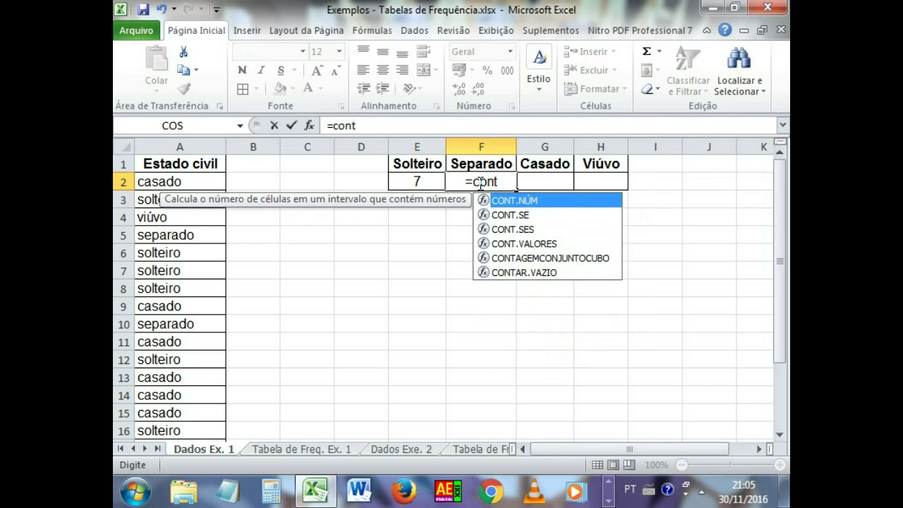
double_click(535, 215)
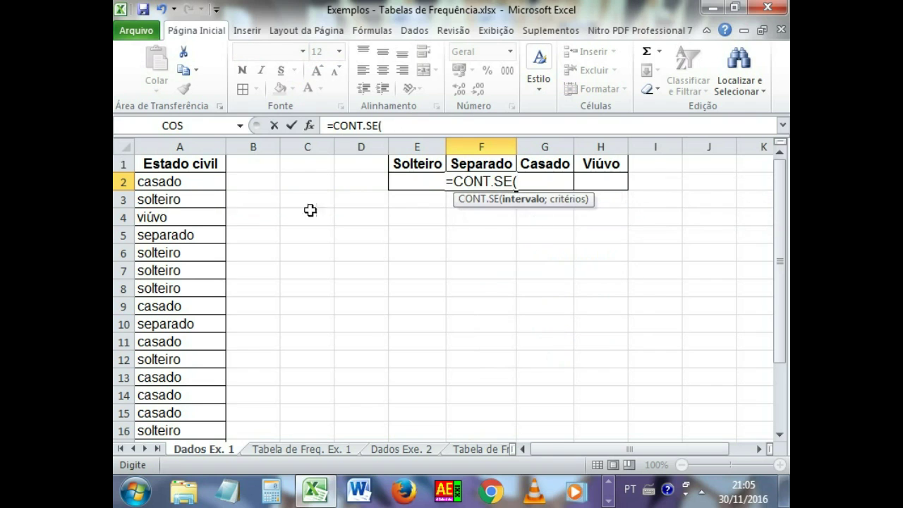
mouse_move(182, 182)
left_mouse_down()
mouse_move(175, 435)
mouse_move(164, 378)
left_mouse_up()
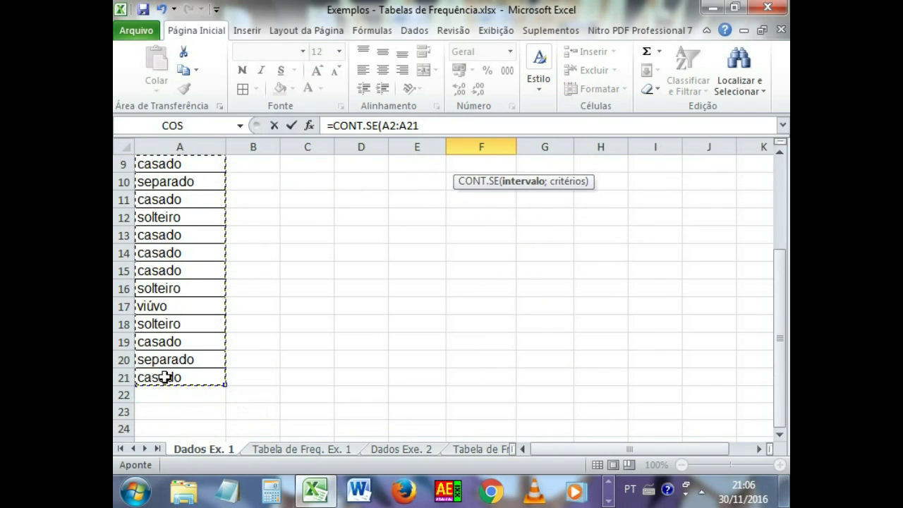
left_click_drag(779, 308, 768, 232)
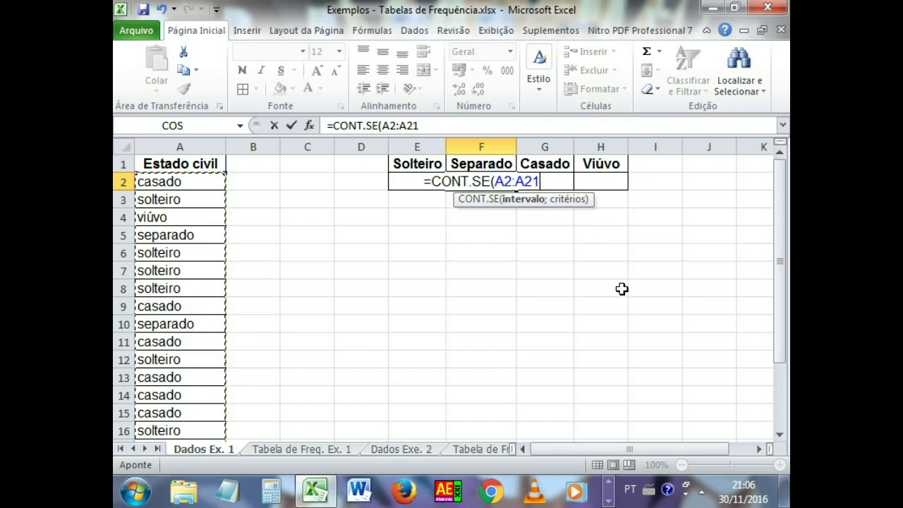
key("F4")
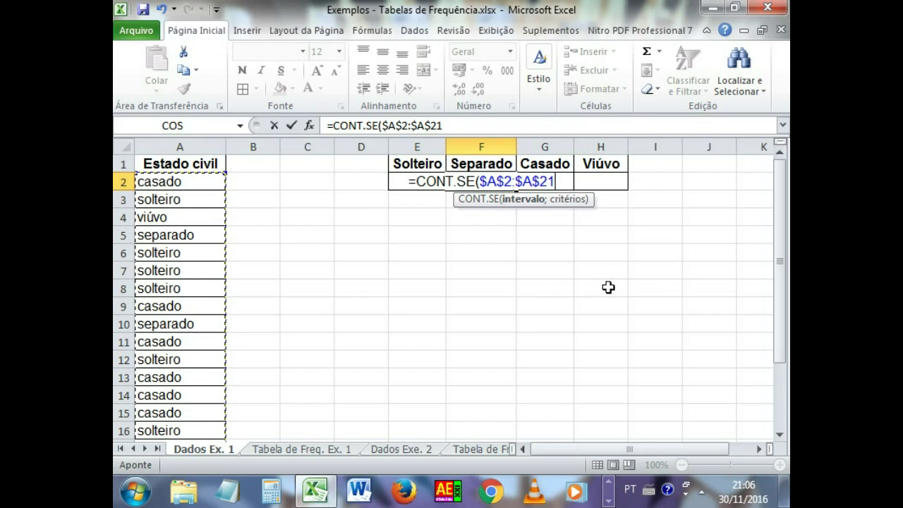
type(";")
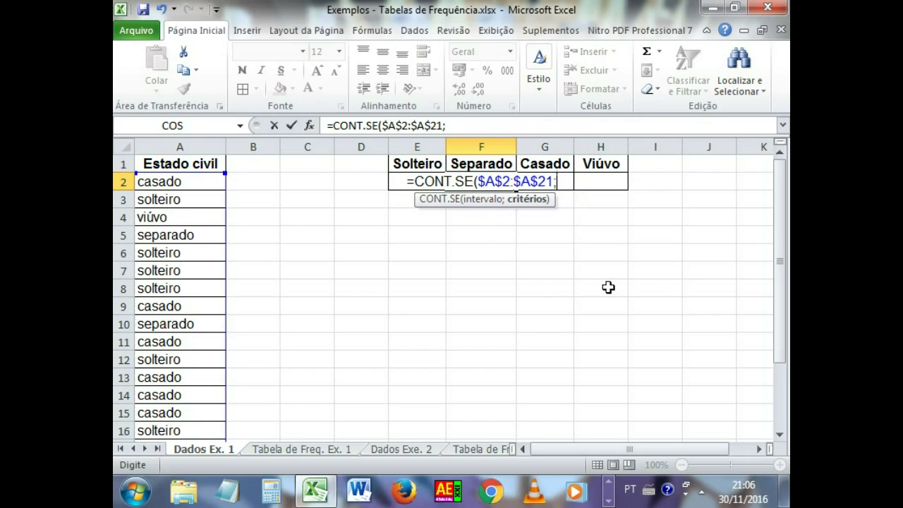
type("\"separado\")")
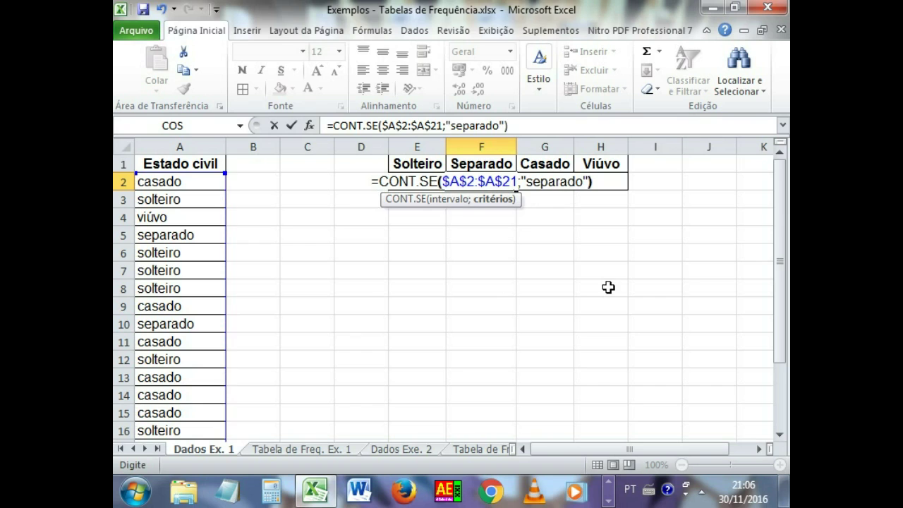
key("Return")
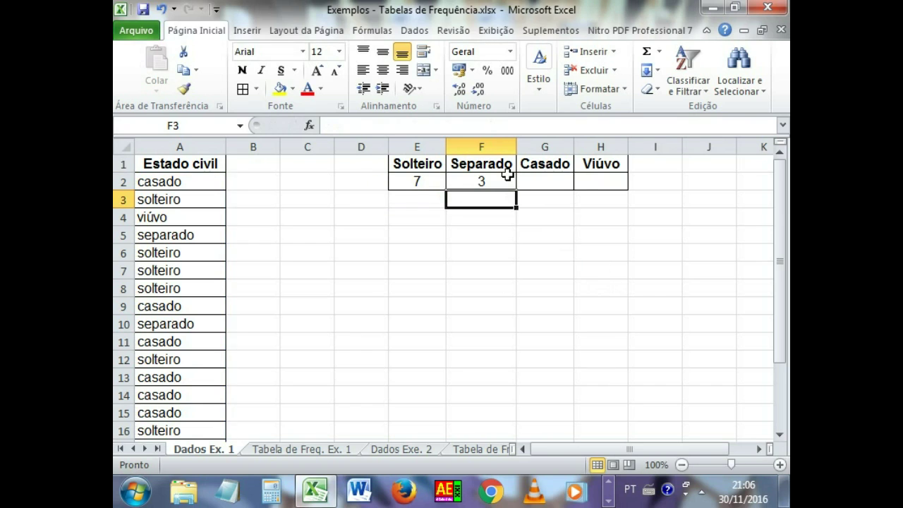
left_click(506, 175)
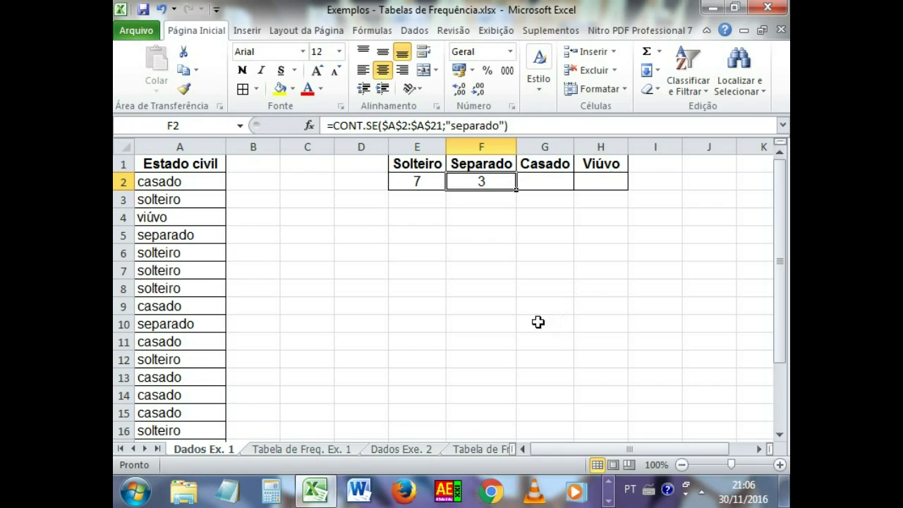
- Copy F2's formula to G2 and change the criterion to "casado", giving 8
key("ctrl+c")
left_click(535, 177)
key("ctrl+v")
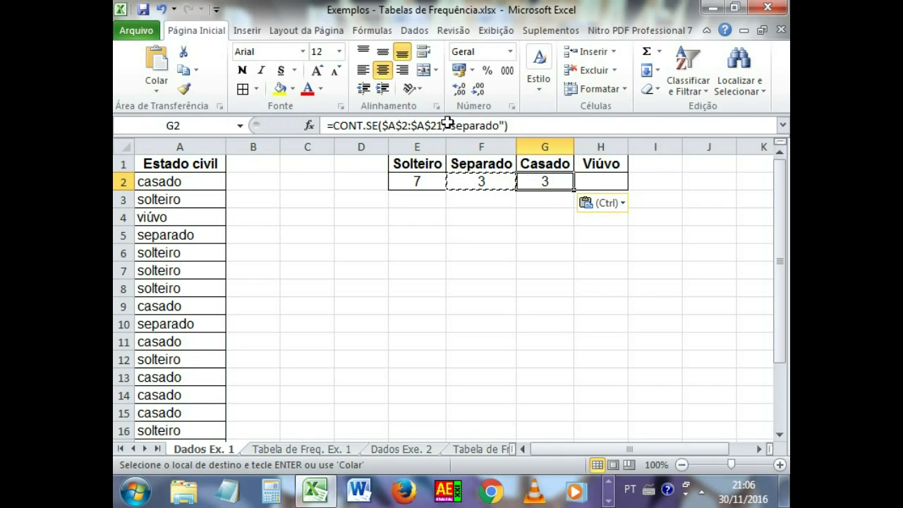
left_click_drag(451, 126, 500, 126)
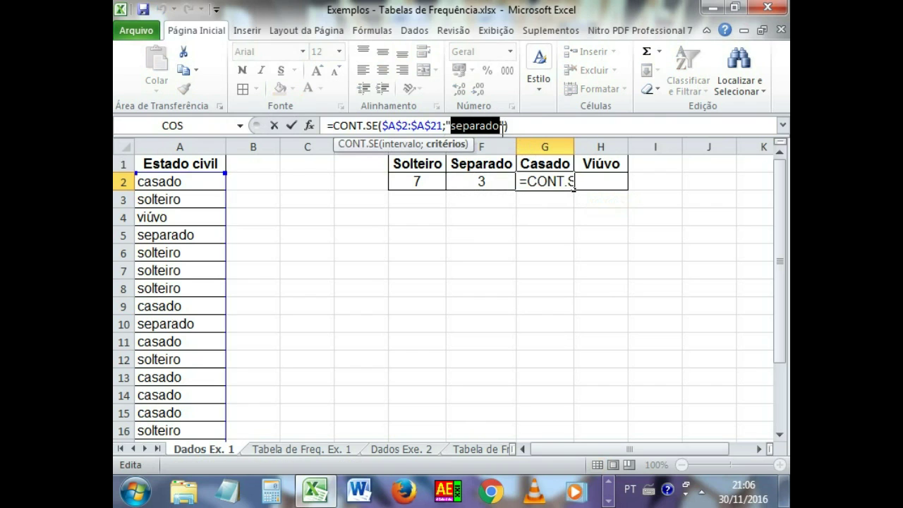
type("casado")
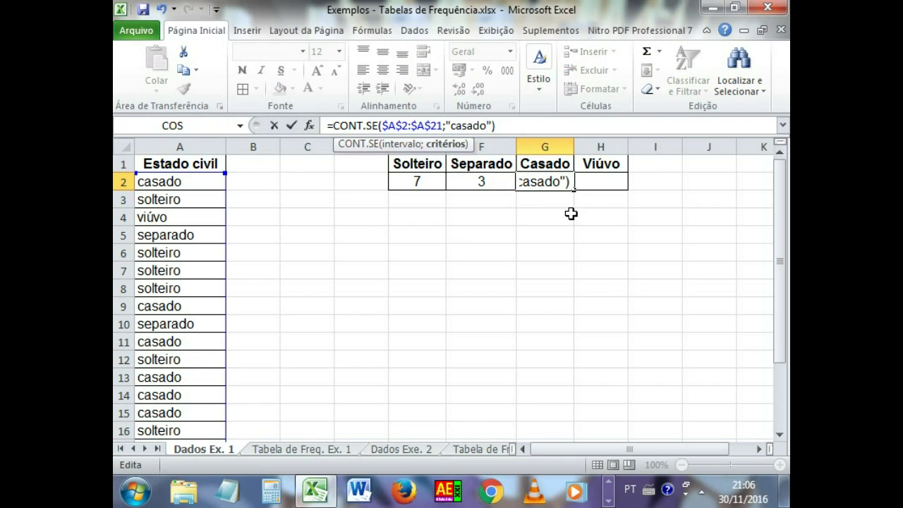
key("Return")
- Copy G2's formula to H2 and change the criterion to "viúvo", giving 2
left_click(600, 181)
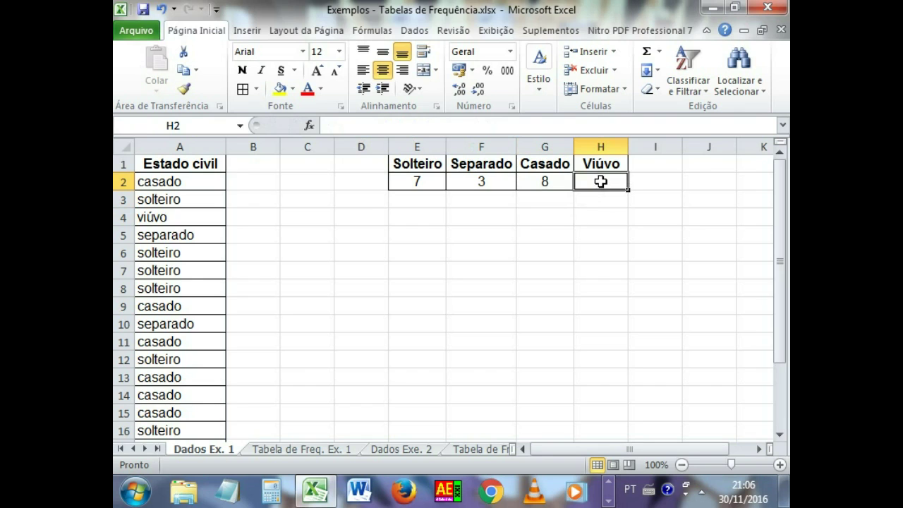
left_click(550, 178)
key("ctrl+c")
left_click(600, 181)
key("ctrl+v")
left_click(569, 213)
double_click(602, 181)
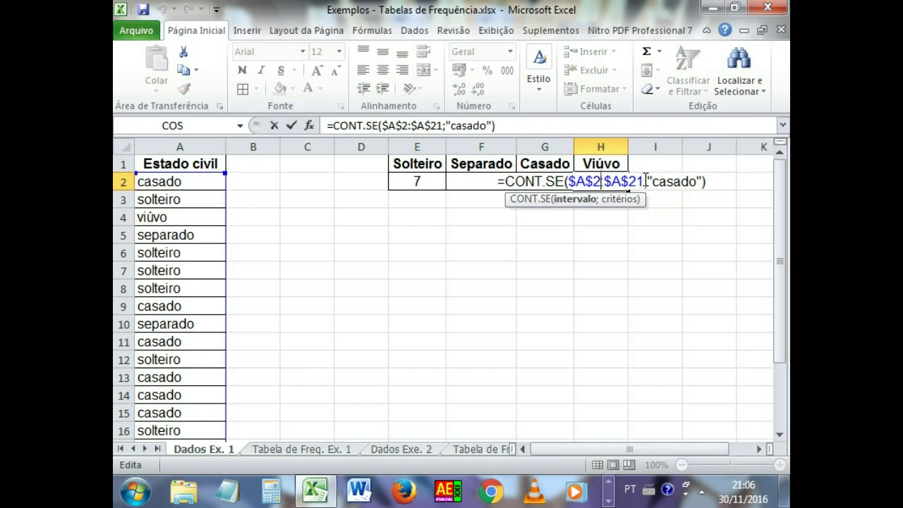
left_click_drag(648, 182, 693, 181)
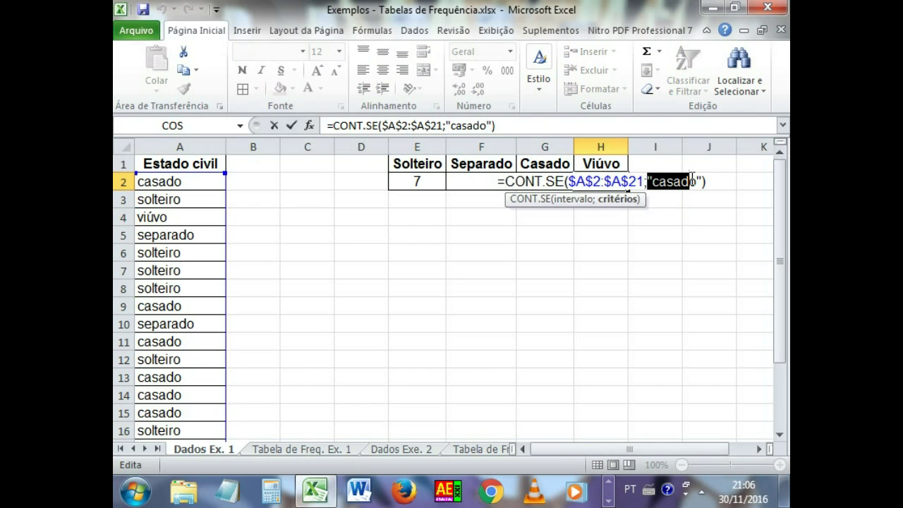
left_click_drag(452, 125, 487, 125)
type("vi")
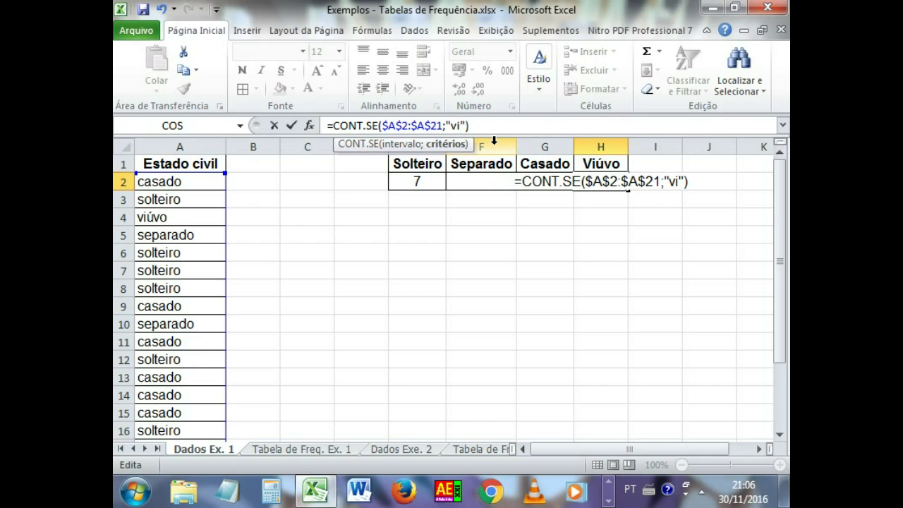
type("úvo")
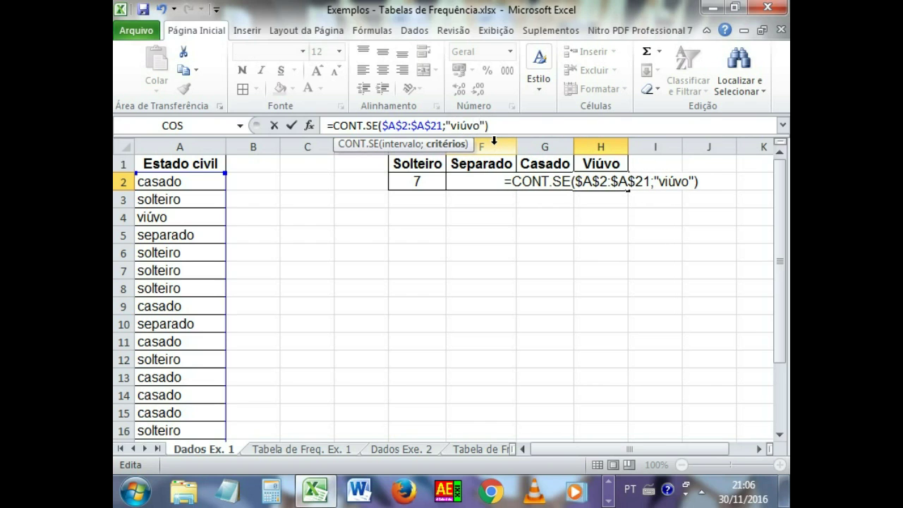
key("Return")
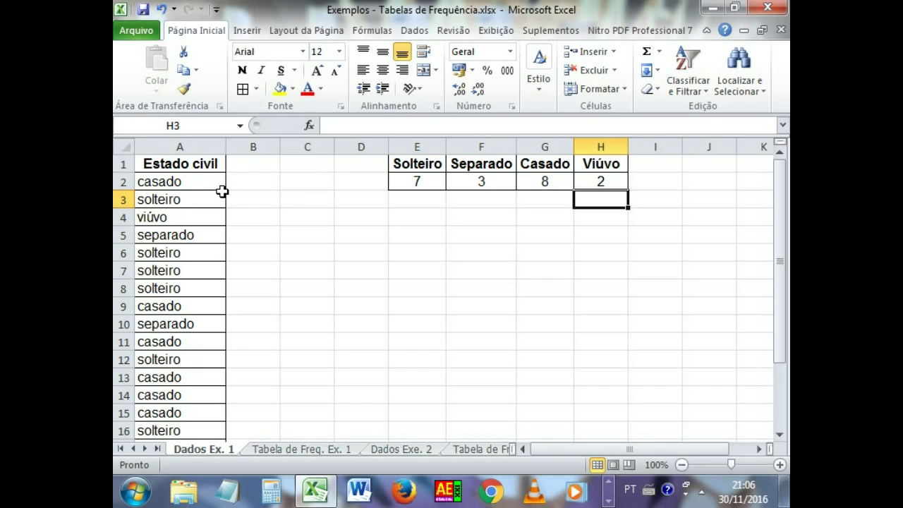
- Select the entries A2:A21 to verify the status bar shows a count of 20
mouse_move(781, 268)
left_mouse_down()
mouse_move(778, 344)
mouse_move(768, 237)
left_mouse_up()
left_click_drag(171, 184, 164, 439)
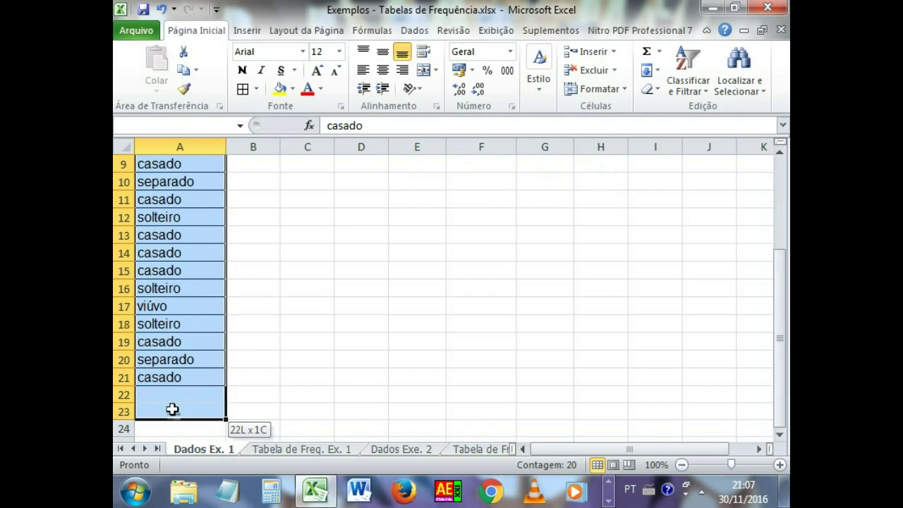
left_click_drag(164, 438, 177, 377)
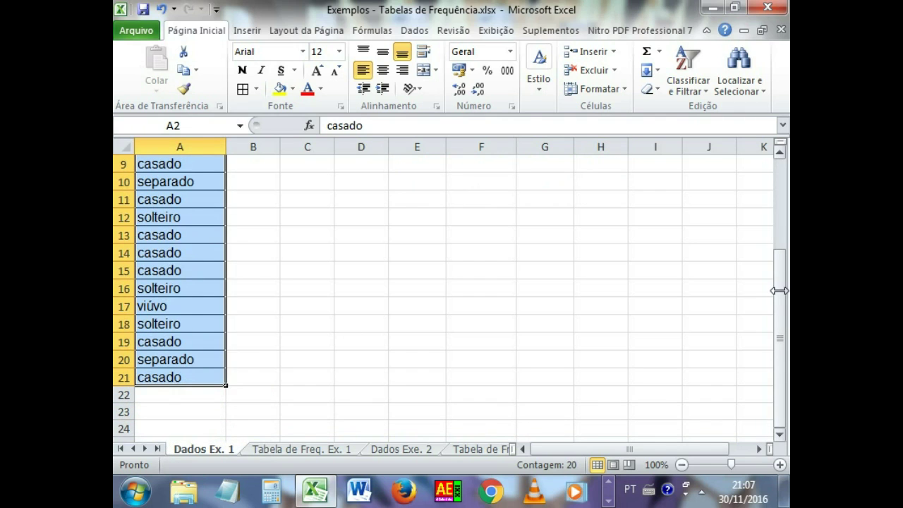
left_click_drag(779, 293, 774, 190)
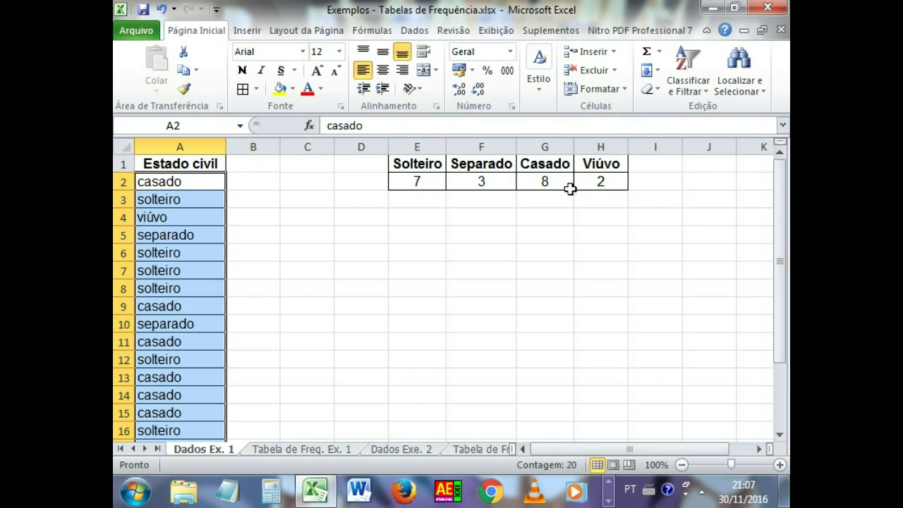
- On Tabela de Freq. Ex. 1, enter the counts 7, 3, 8 and 2 in B2:B5
left_click(323, 450)
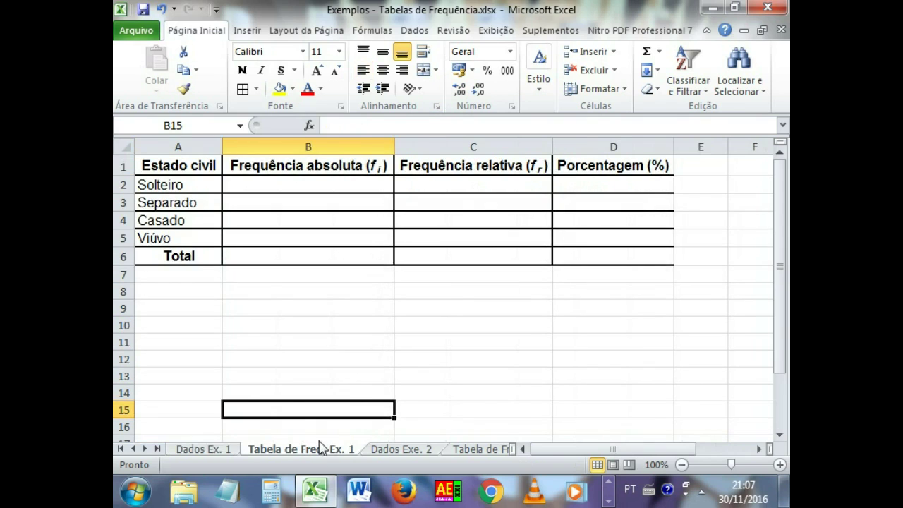
left_click(304, 181)
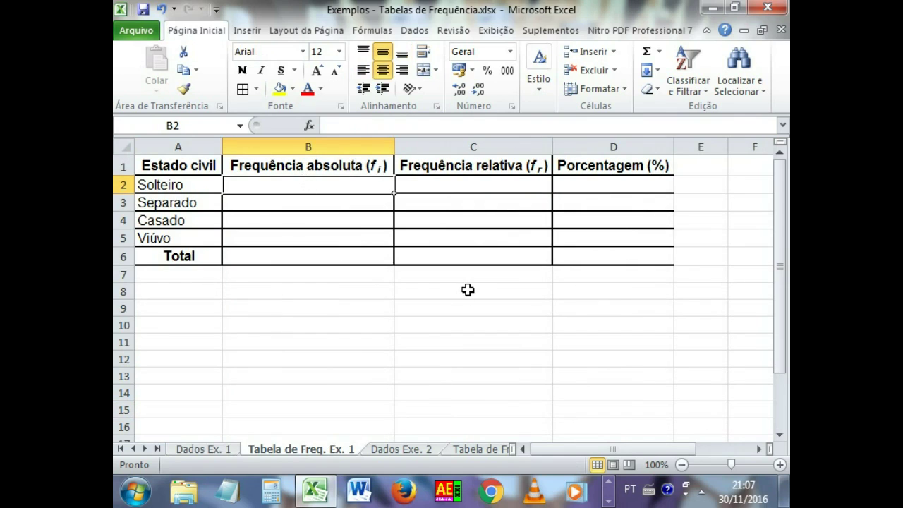
type("7")
key("Return")
type("3")
key("Return")
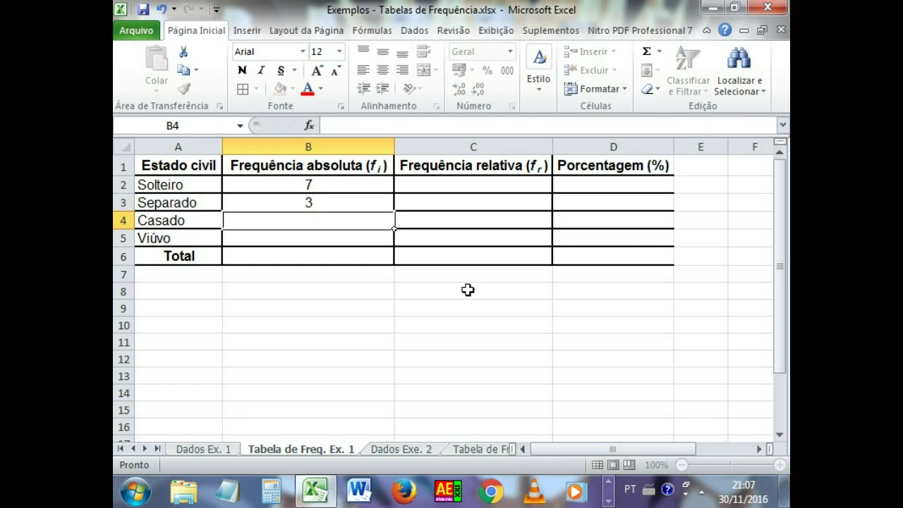
type("8")
key("Return")
type("2")
key("Return")
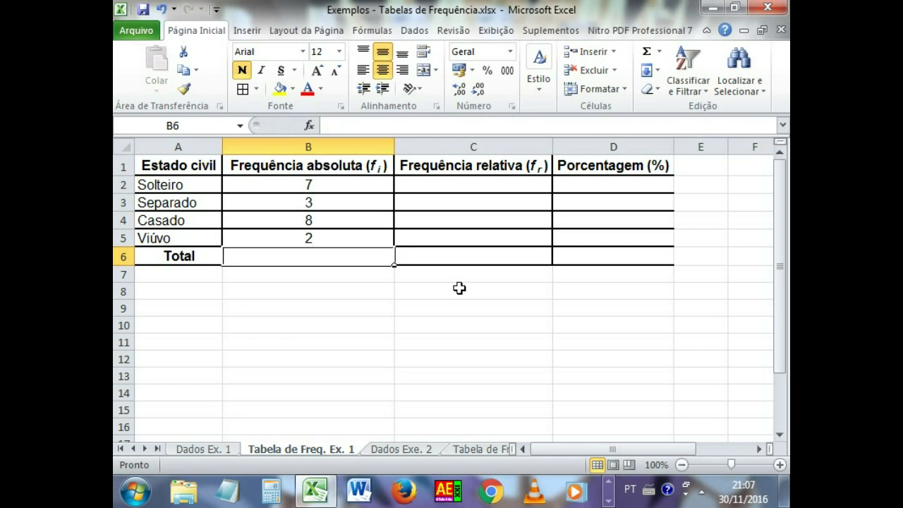
left_click(282, 336)
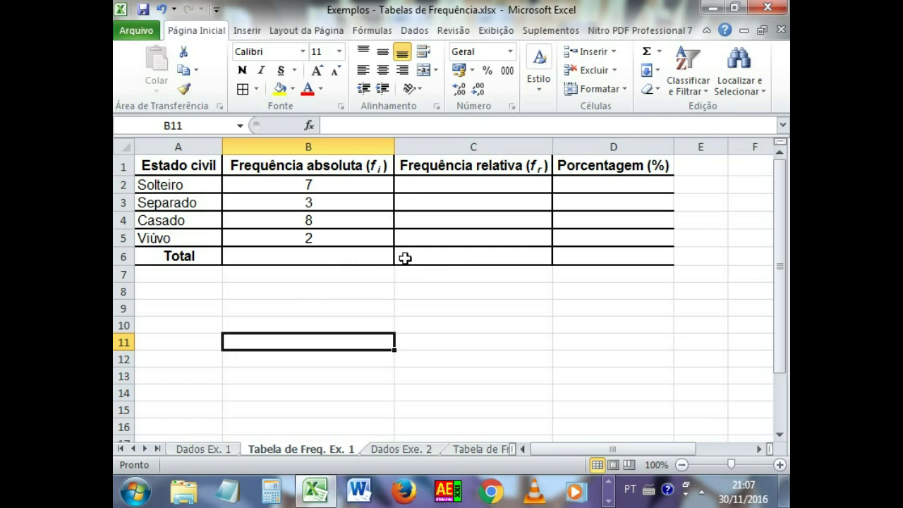
- Enter =SOMA(B2:B5) in the Total cell B6, giving 20
left_click(360, 257)
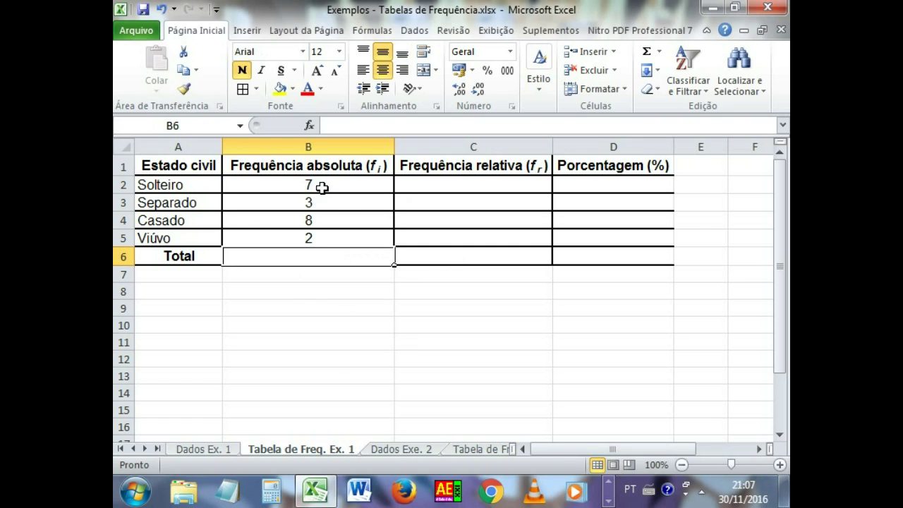
double_click(312, 256)
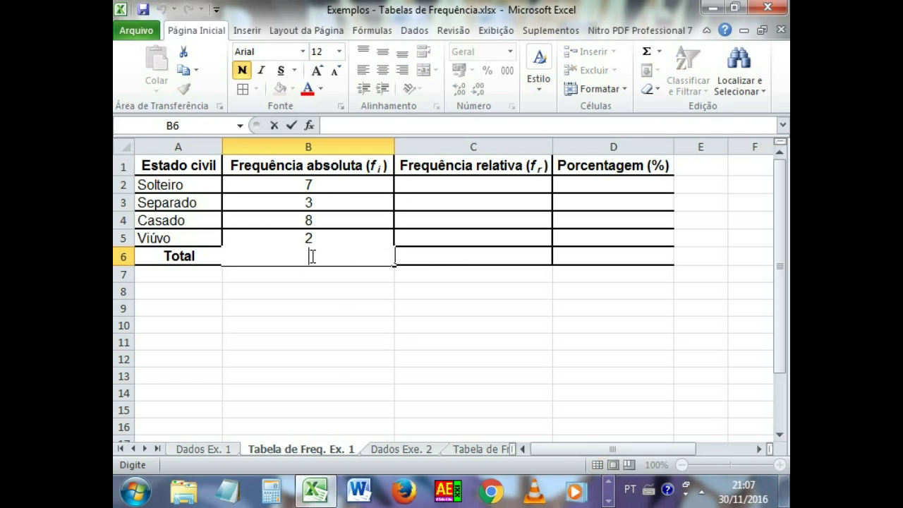
type("=")
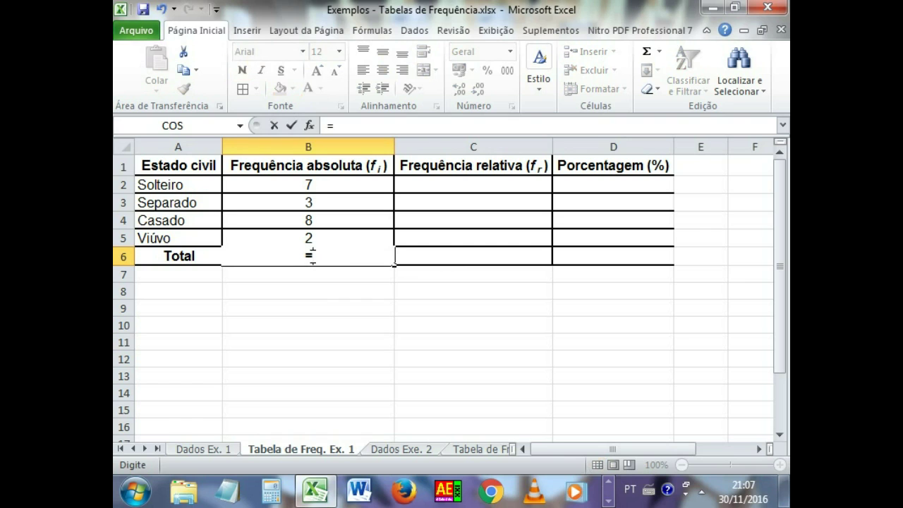
type("som")
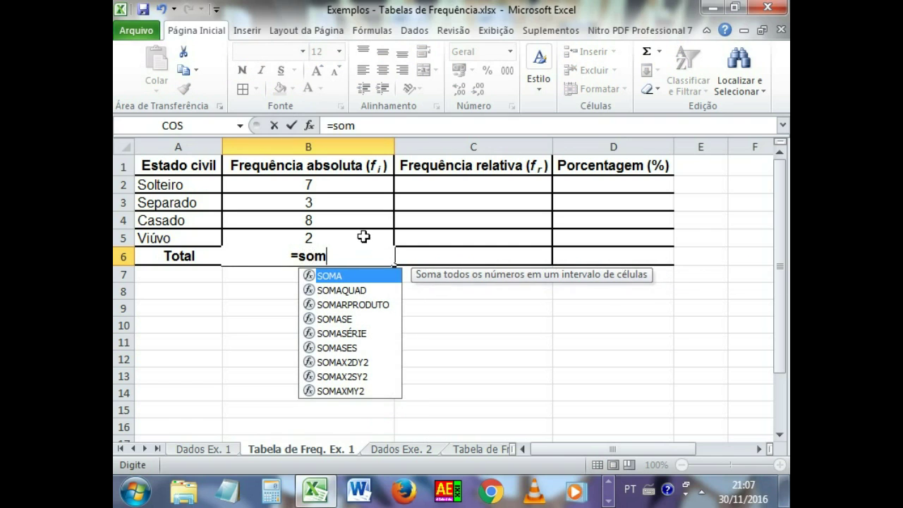
double_click(339, 274)
left_click_drag(346, 185, 338, 229)
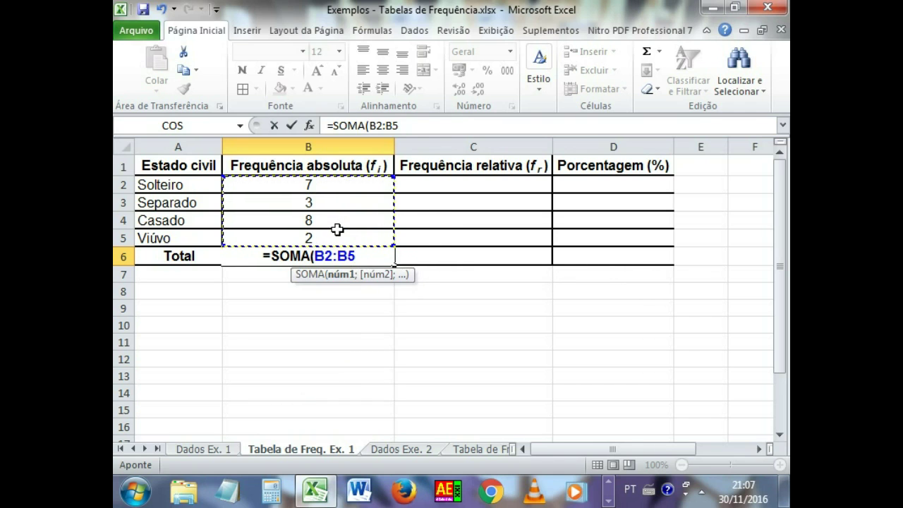
type(")")
key("Return")
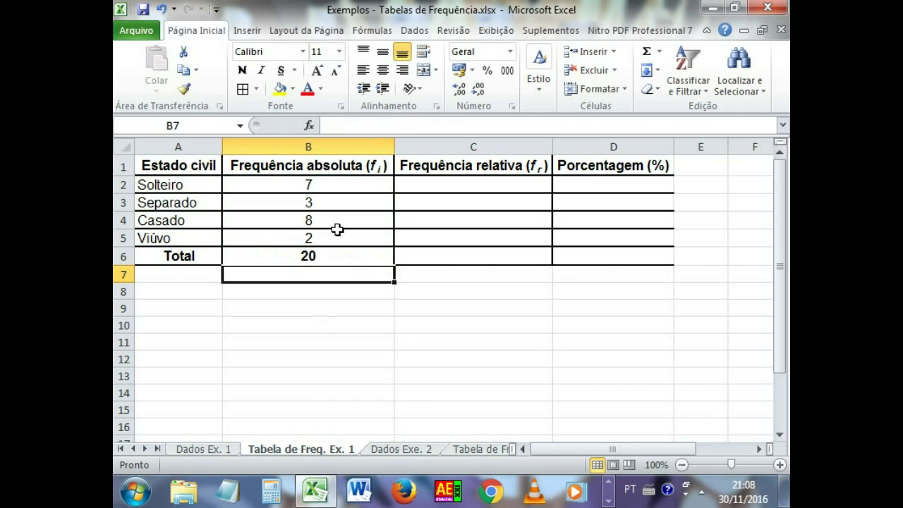
- Enter =B2/$B$6 in C2 for the Solteiro relative frequency
left_click(458, 186)
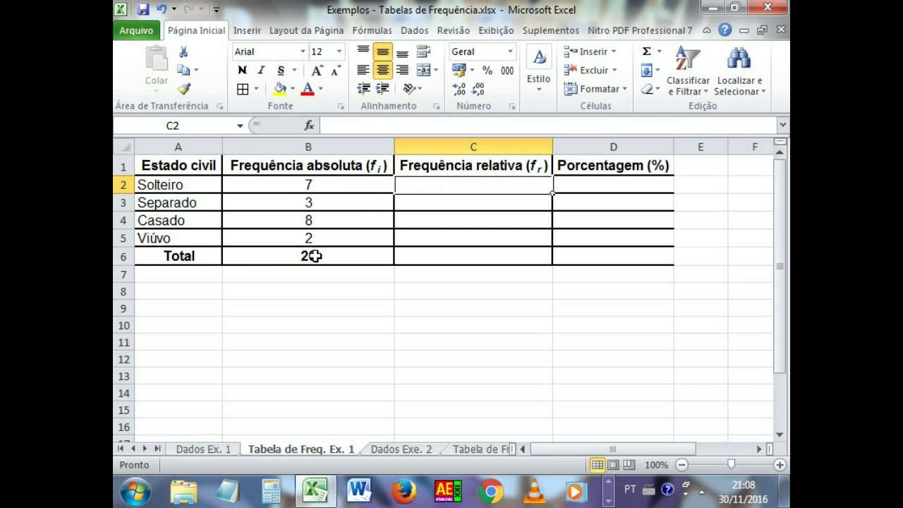
double_click(475, 185)
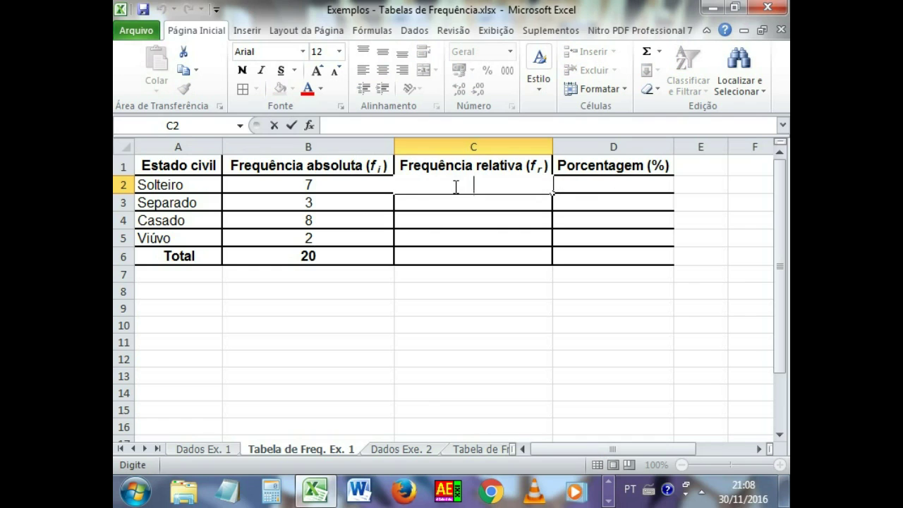
type("=")
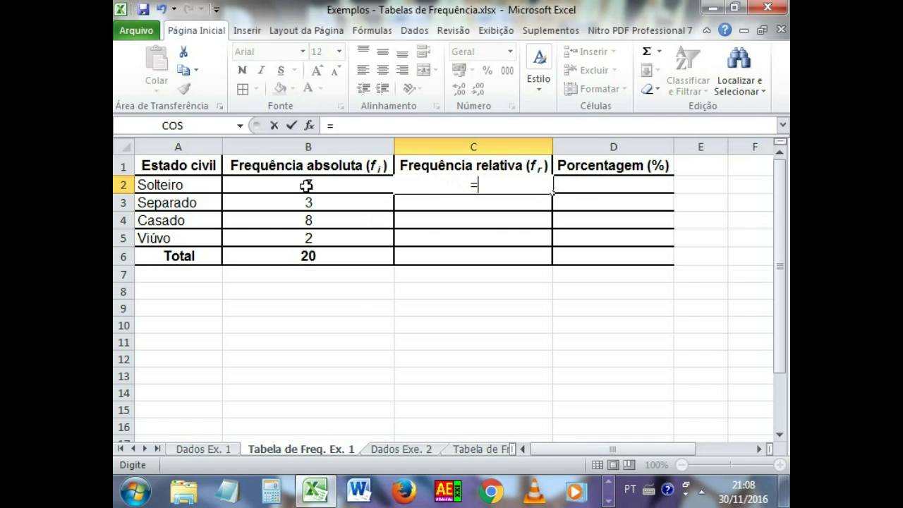
left_click(306, 185)
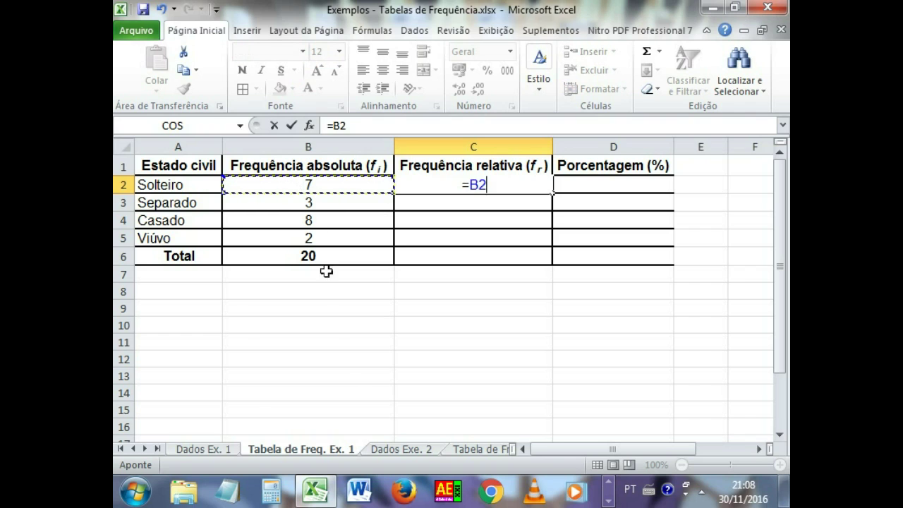
type("/")
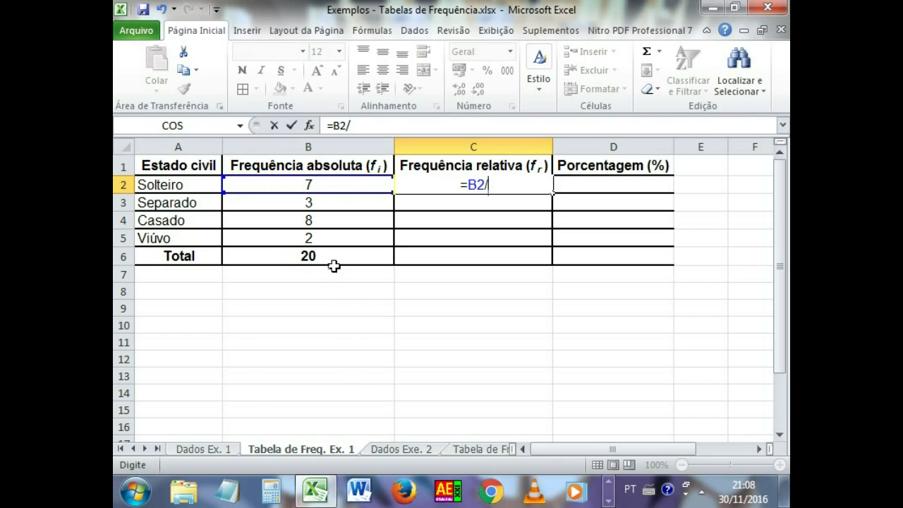
left_click(329, 256)
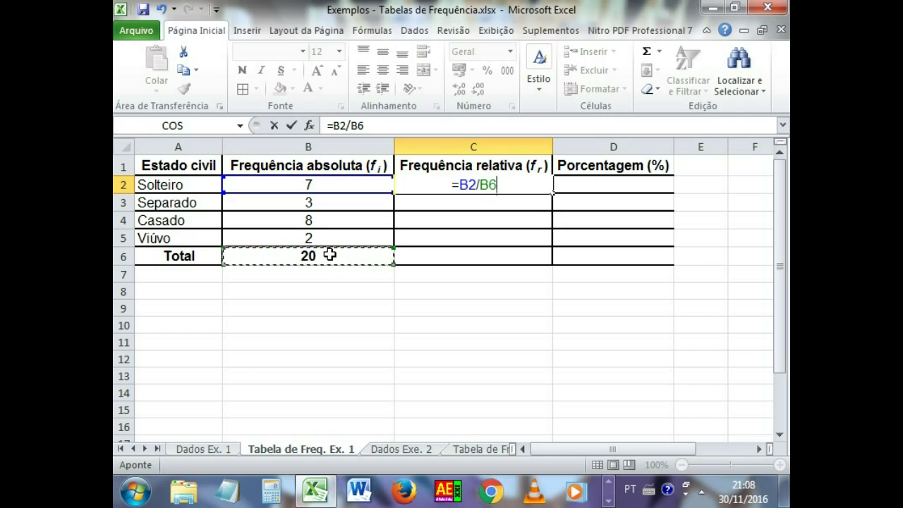
key("F4")
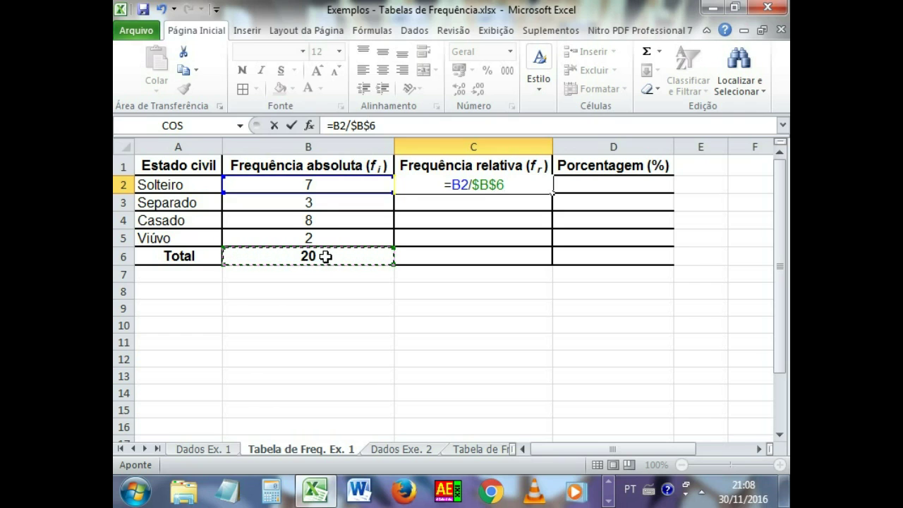
key("Return")
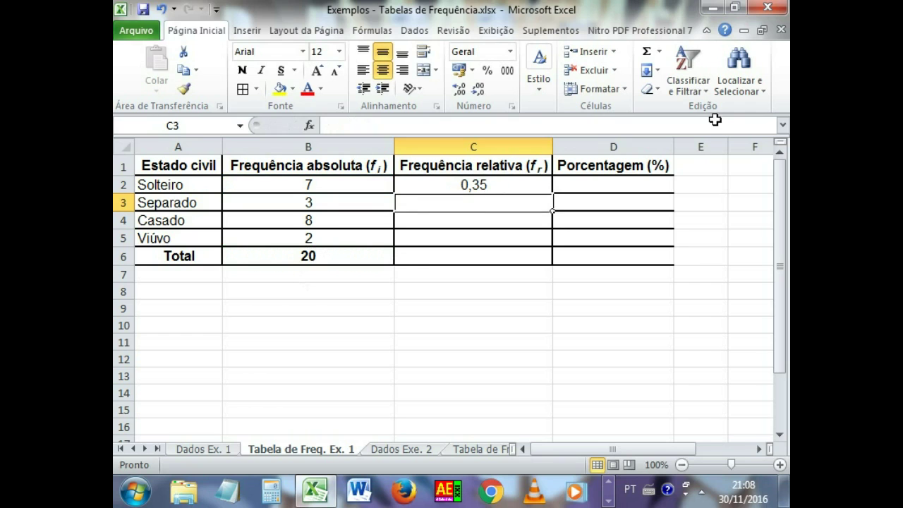
- Fill C2's formula down to C6 without formatting, giving 0,35, 0,15, 0,4, 0,1 and 1
left_click(480, 186)
left_click_drag(553, 193, 546, 260)
left_click(564, 276)
left_click(577, 334)
left_click(496, 321)
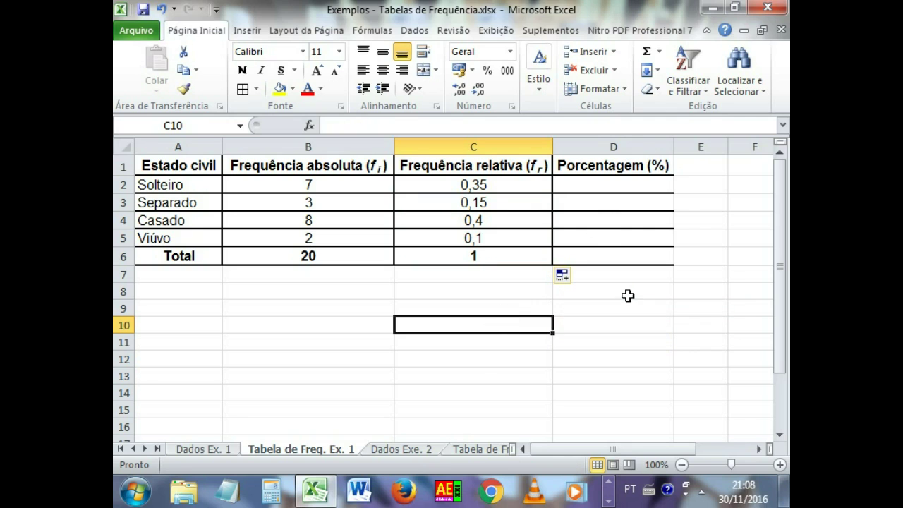
double_click(638, 182)
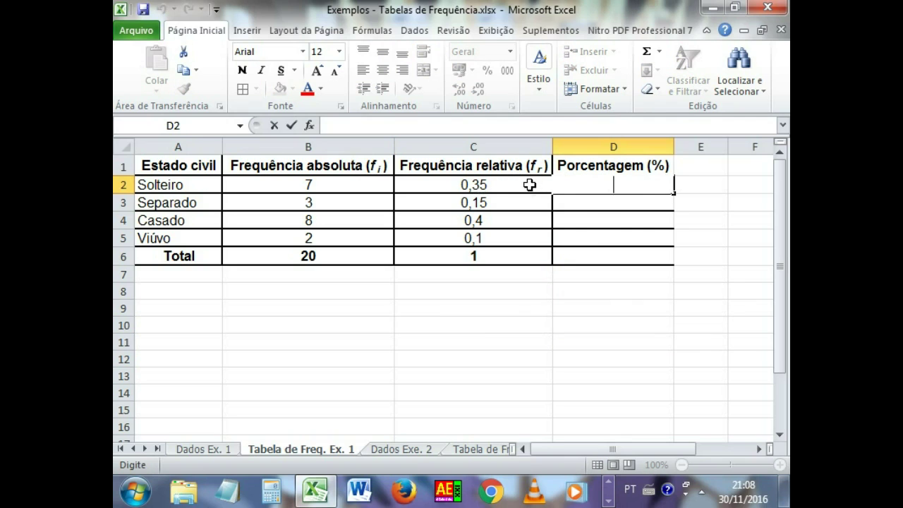
- Enter =C2 in D2 to take the Solteiro relative frequency
type("=")
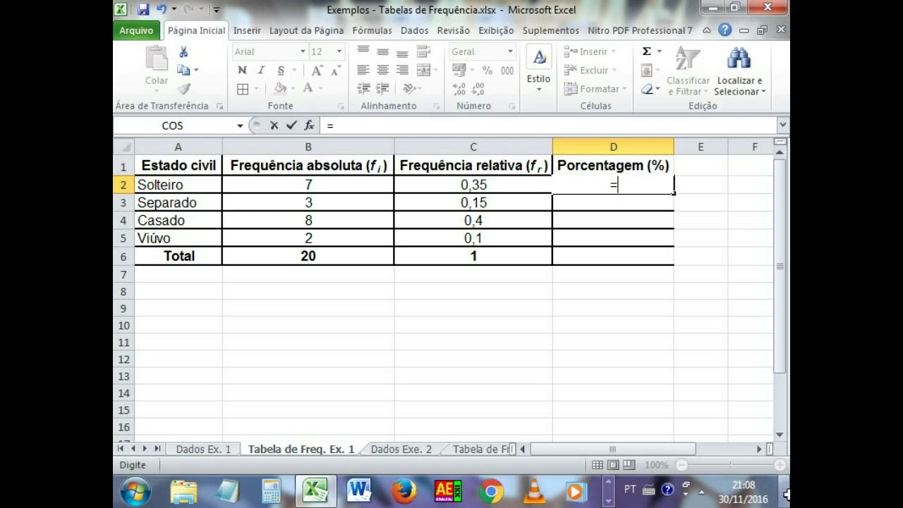
left_click(467, 184)
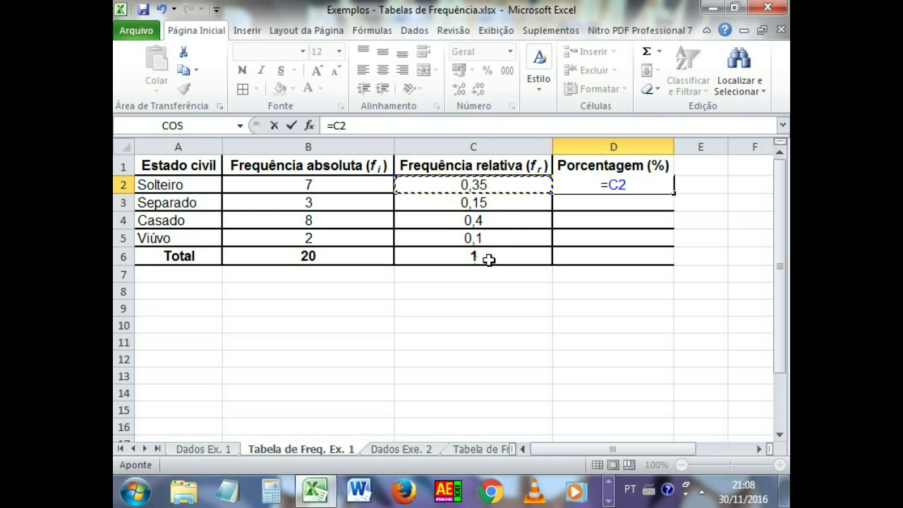
key("Return")
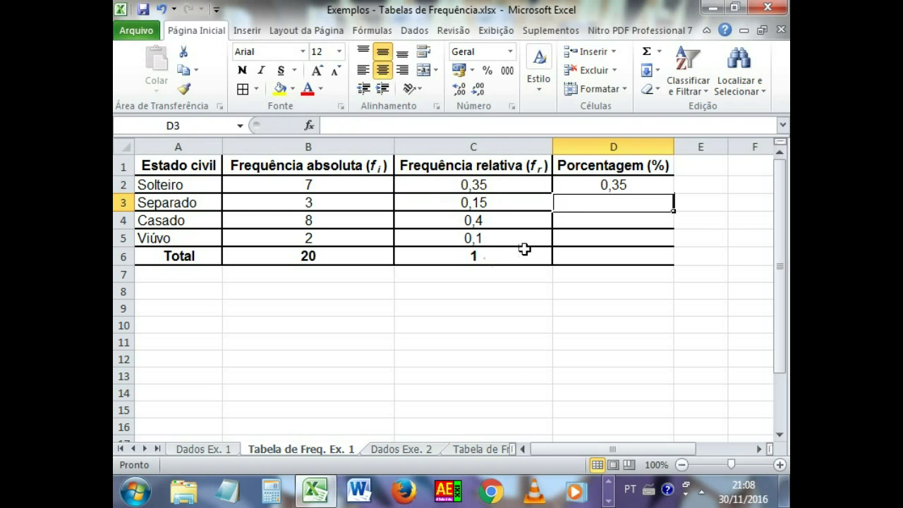
- Fill D2 down to D6 without formatting and apply Percent Style to D2:D6
left_click(611, 181)
left_click_drag(673, 192, 671, 259)
left_click(677, 273)
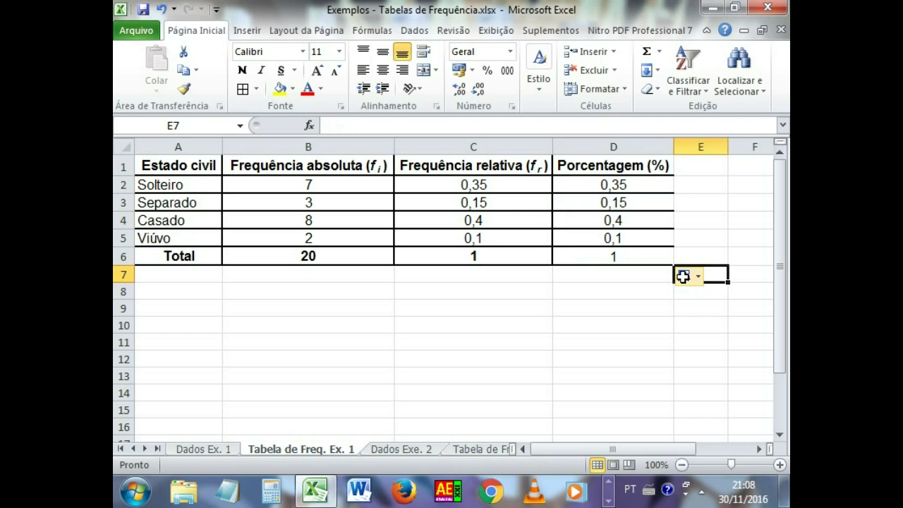
left_click(686, 276)
left_click(690, 336)
left_click(601, 306)
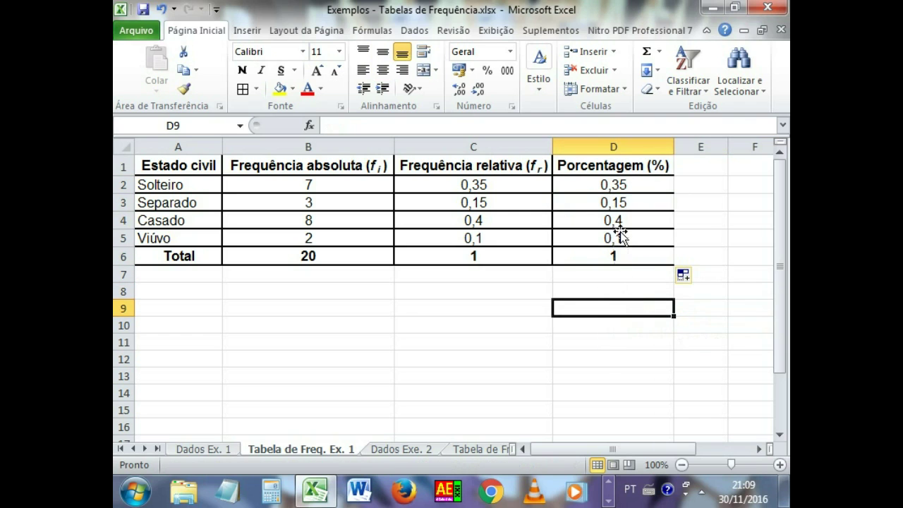
left_click_drag(625, 182, 614, 255)
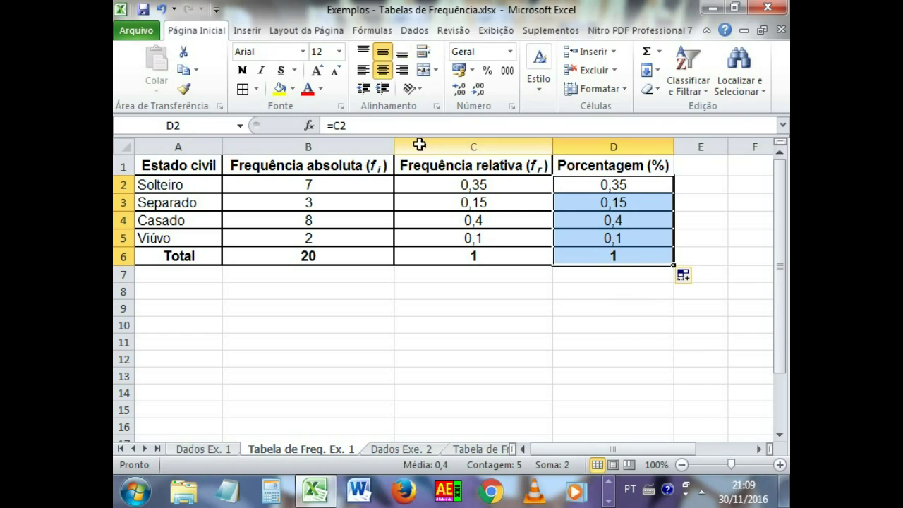
left_click(486, 72)
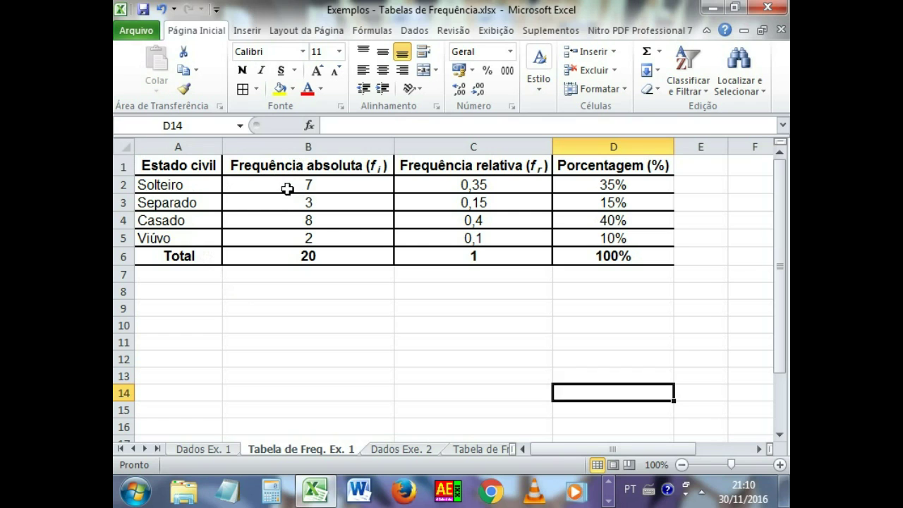
- Insert a clustered column chart from A2:B5 showing Solteiro 7, Separado 3, Casado 8, Viúvo 2
left_click(211, 449)
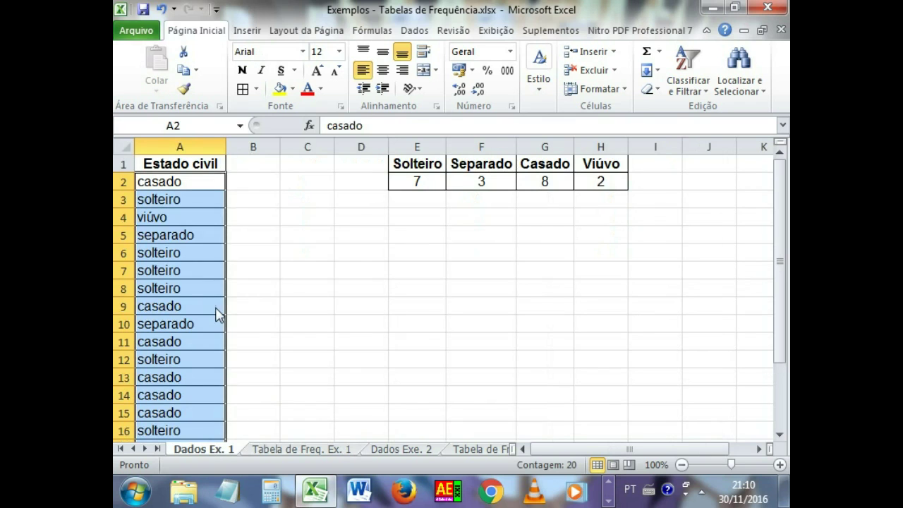
left_click(302, 449)
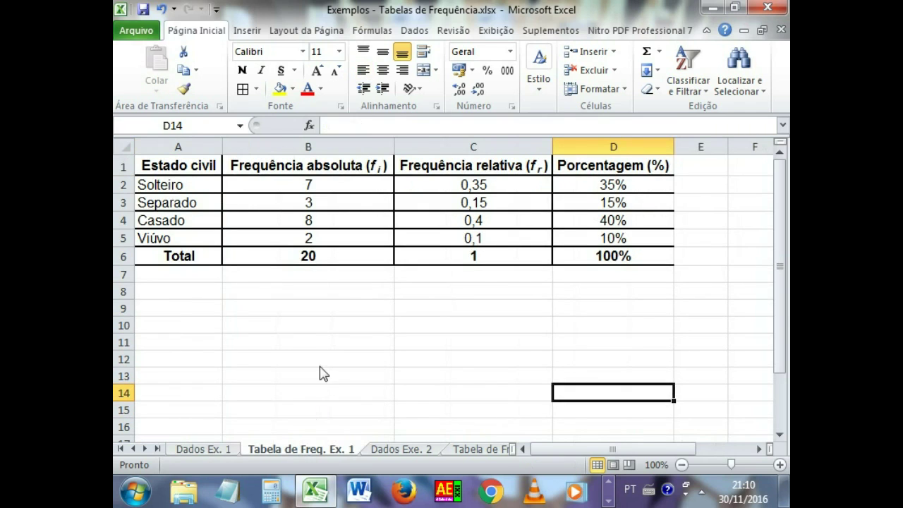
left_click_drag(192, 192, 280, 243)
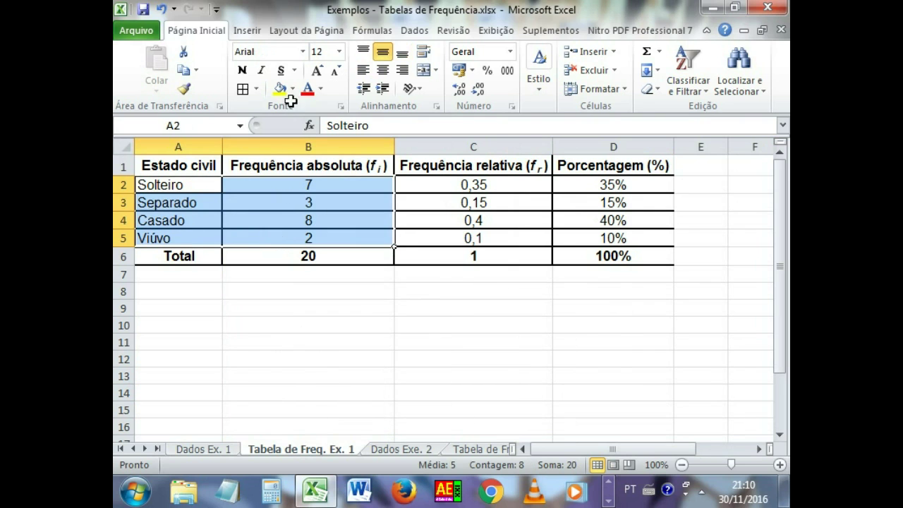
left_click(247, 30)
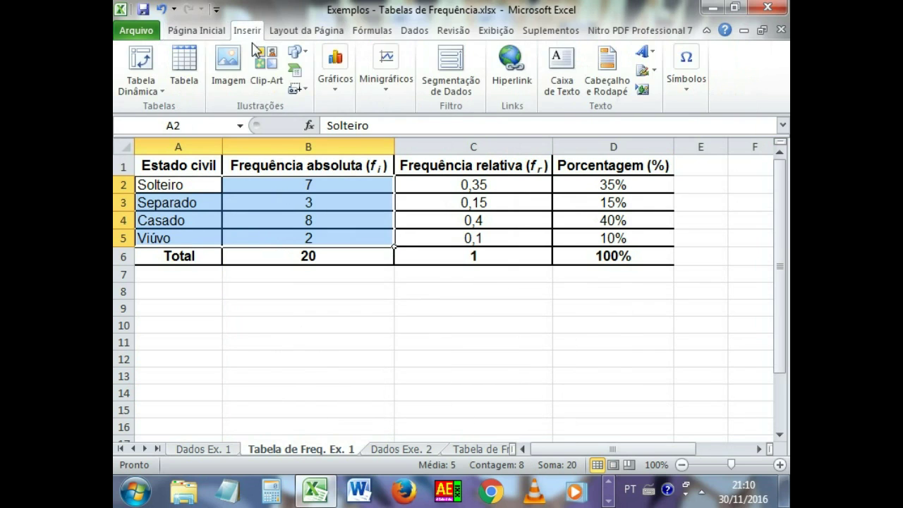
left_click(336, 79)
left_click(338, 141)
left_click(343, 211)
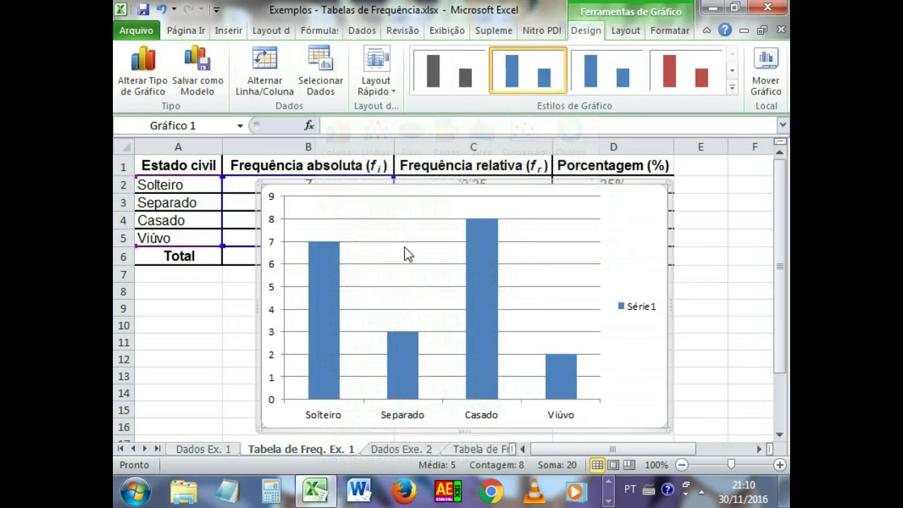